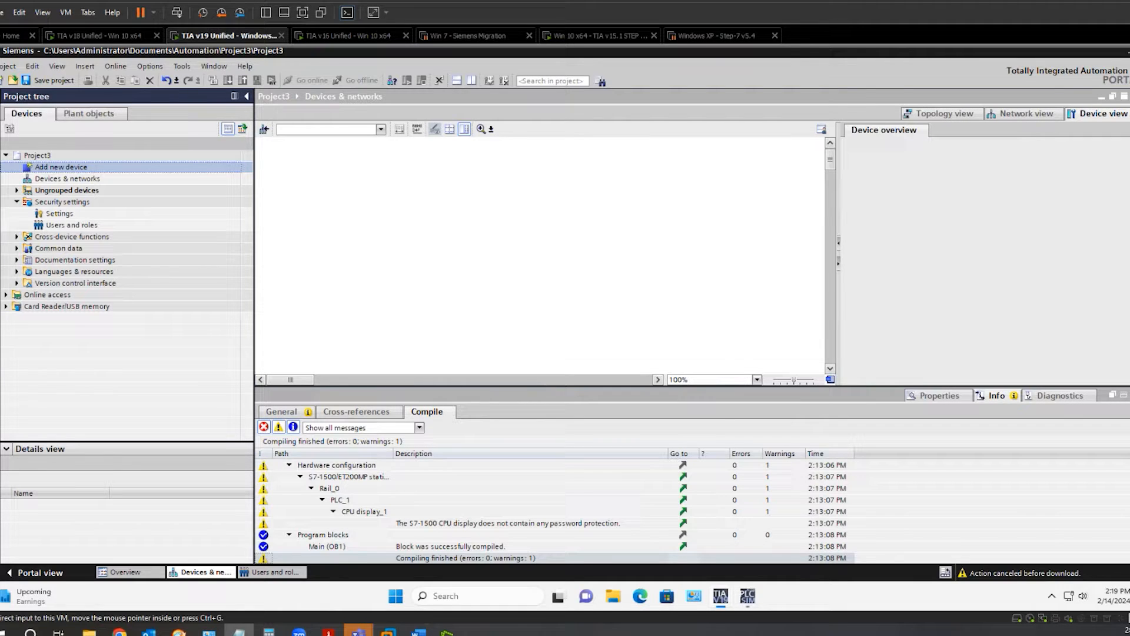
- Add a CPU 1511-1 PN, article 6ES7 511-1AL03-0AB0 V3.1, as PLC_1 via Add new device
double_click(62, 169)
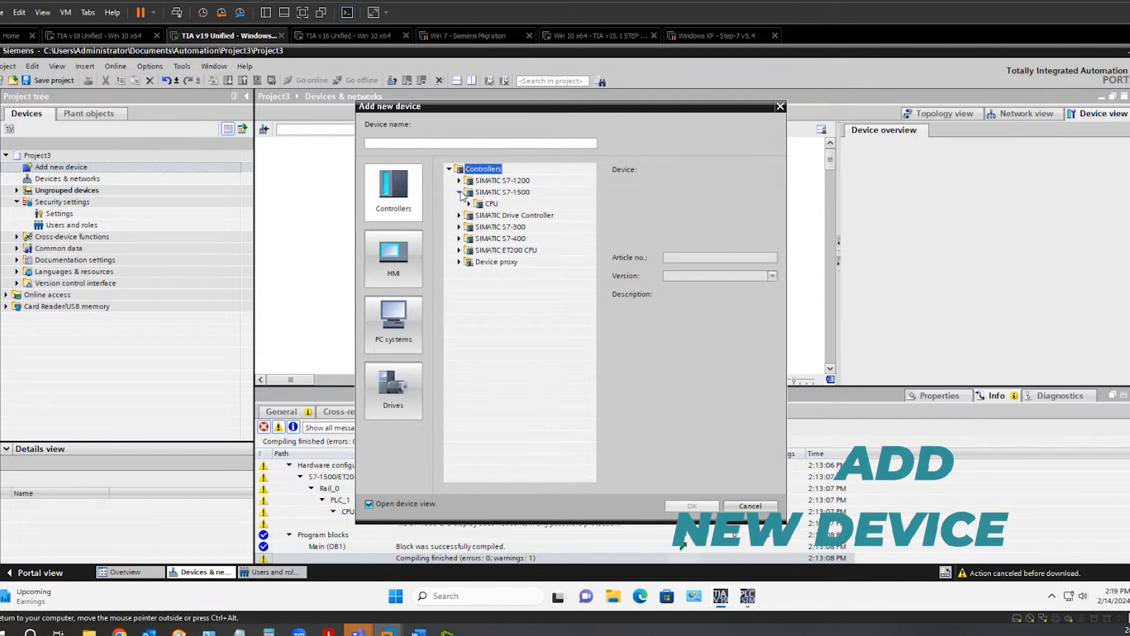
left_click(469, 204)
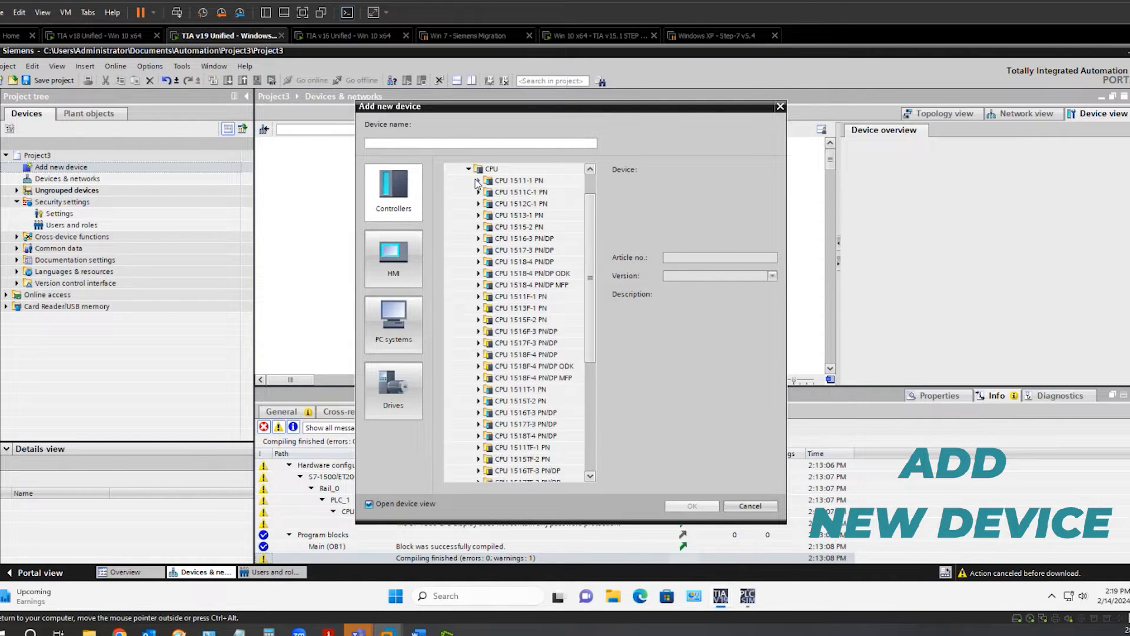
left_click(478, 181)
left_click(541, 226)
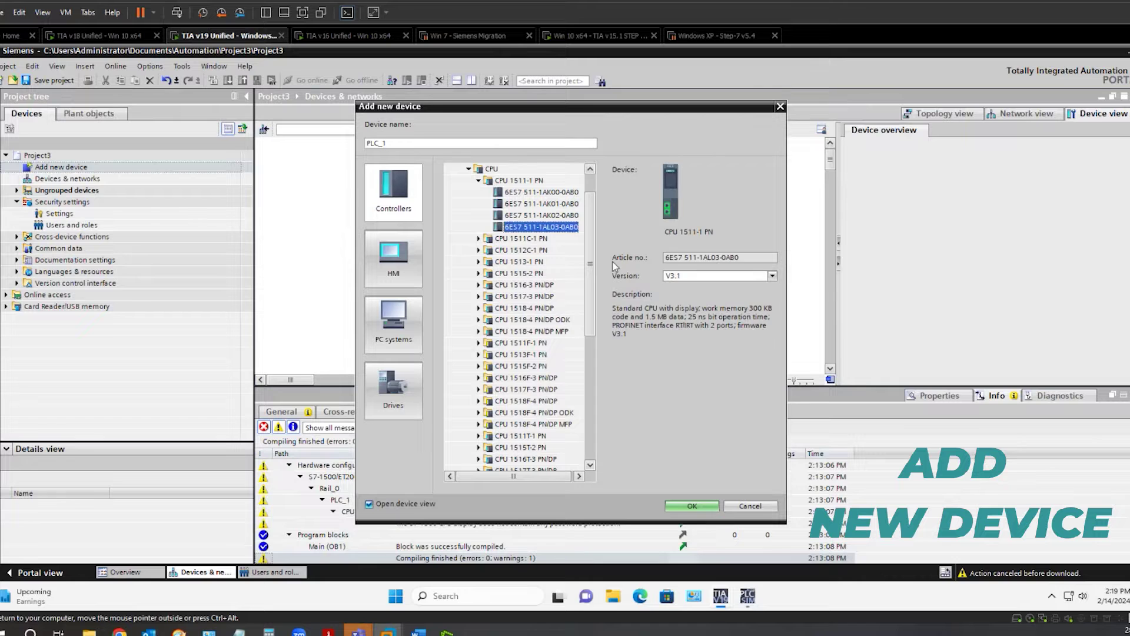
left_click(687, 504)
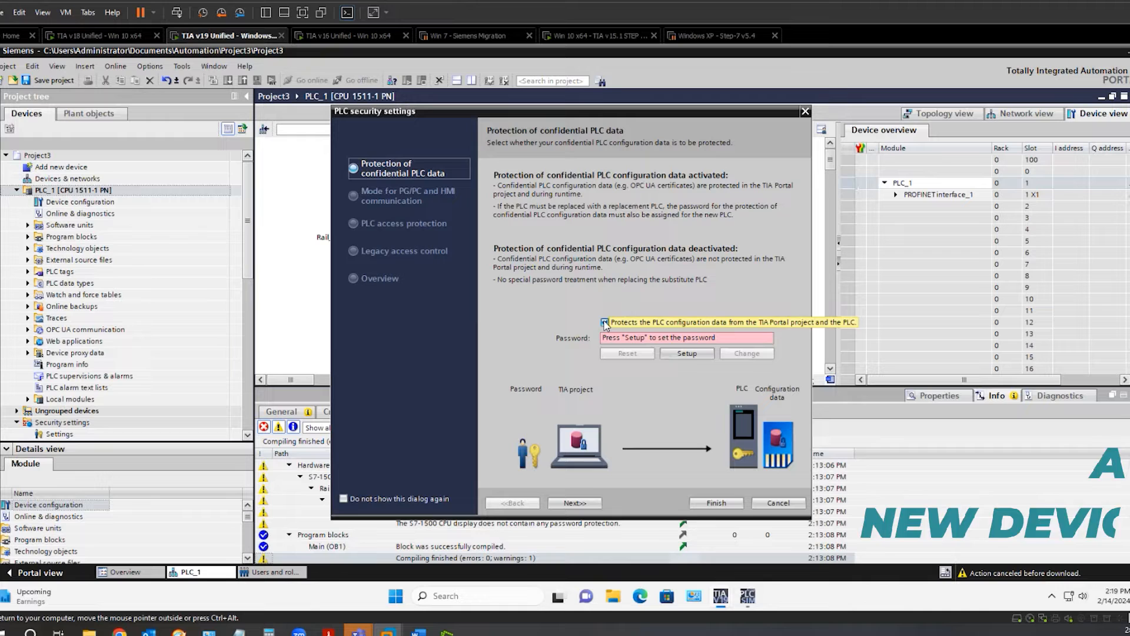
- Skip confidential-data protection, permit legacy plus secure communication, keep access control, and finish the wizard
left_click(583, 502)
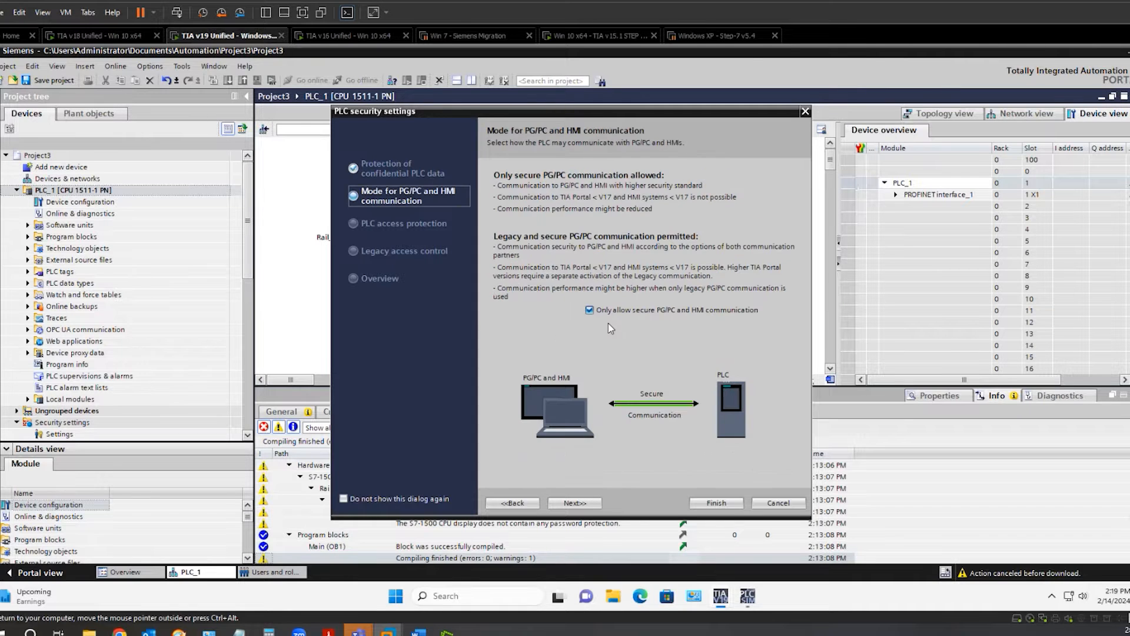
left_click(594, 310)
left_click(594, 503)
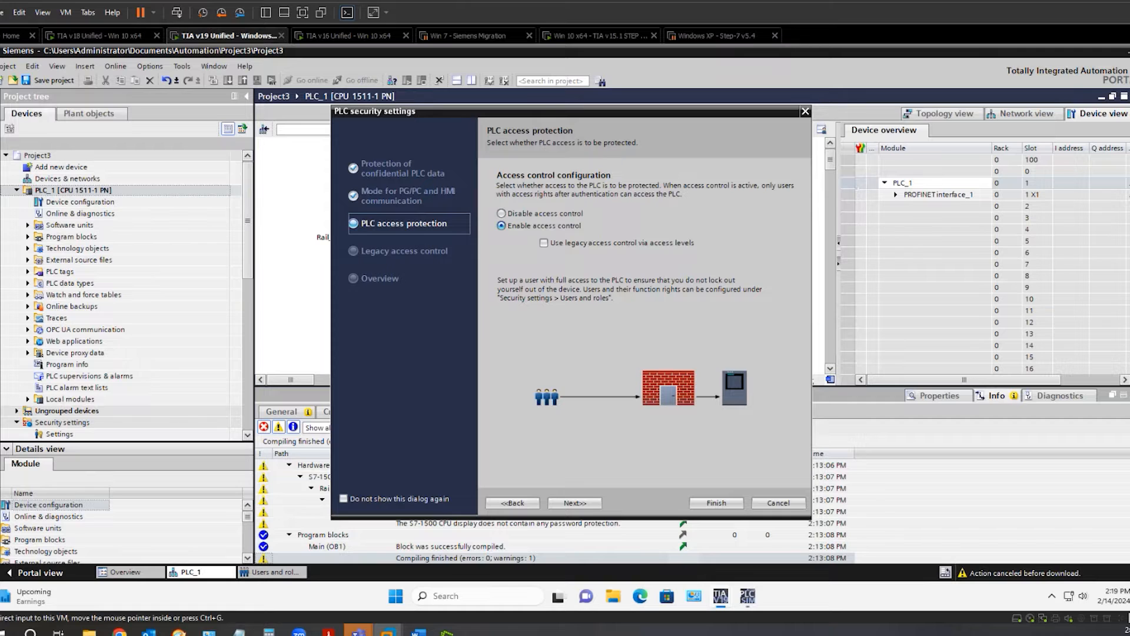
left_click(590, 510)
left_click(589, 509)
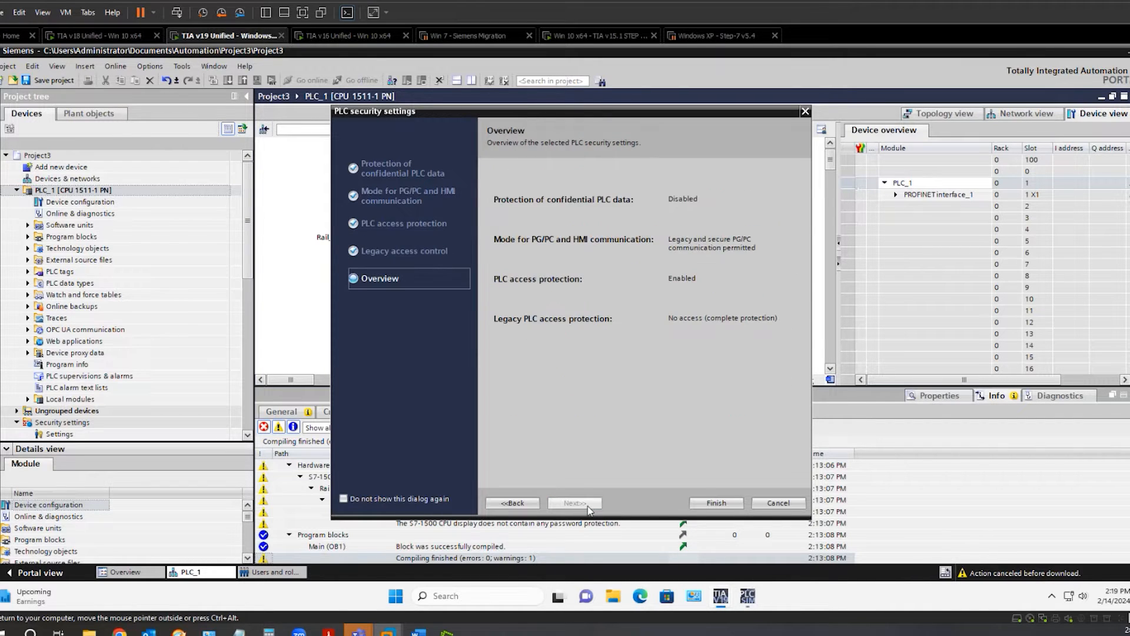
left_click(718, 504)
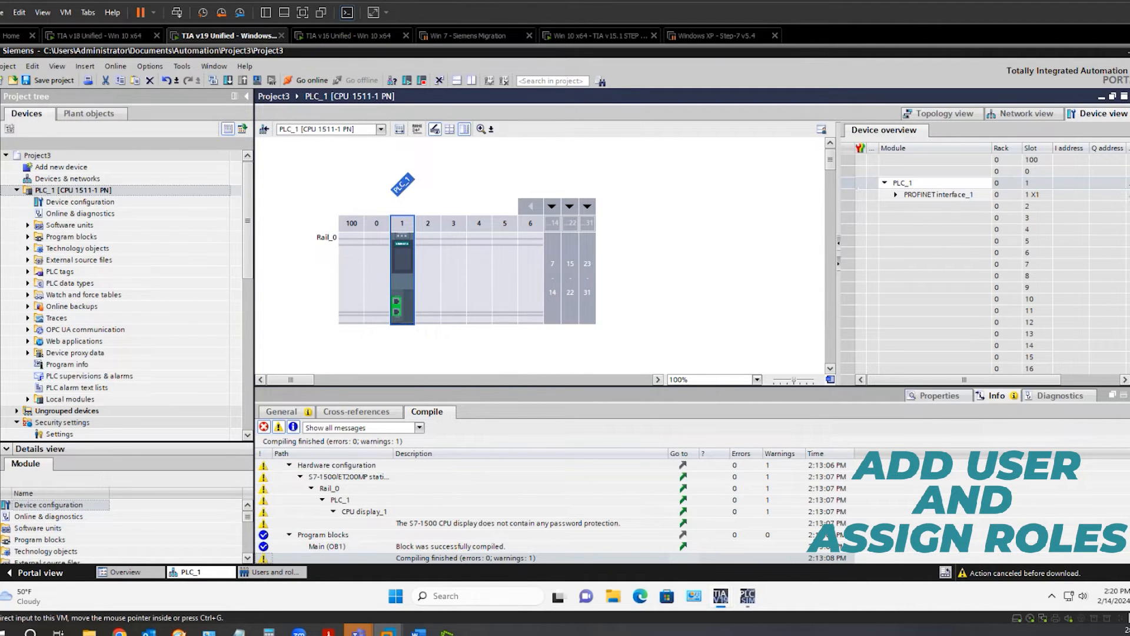
- Compile PLC_1 and inspect the error demanding at least one full-access user
left_click(161, 192)
left_click(215, 81)
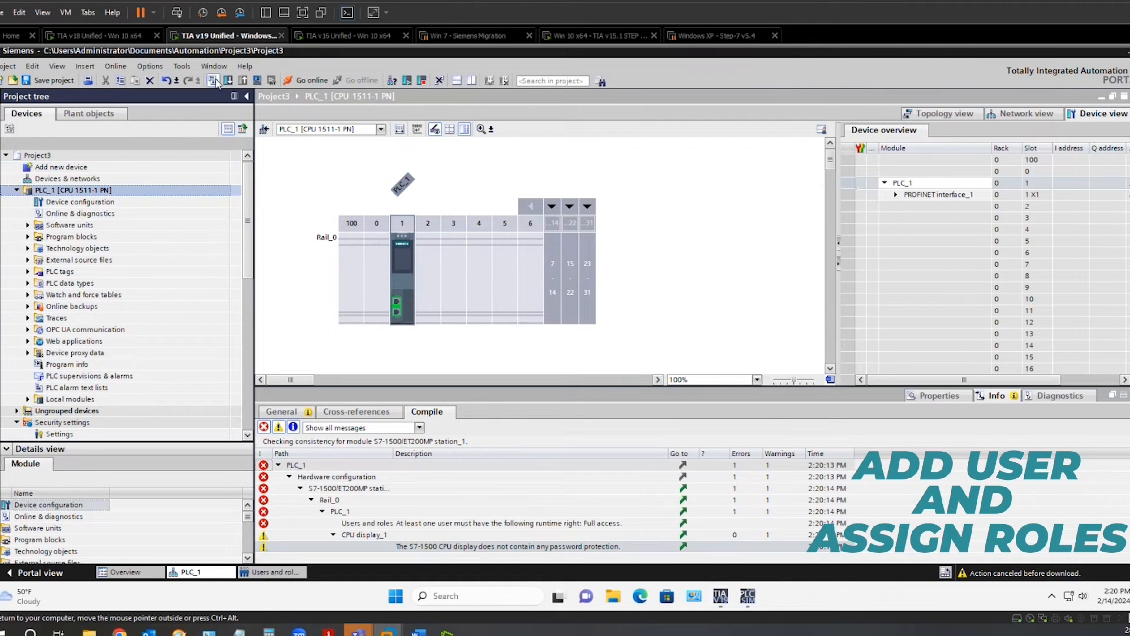
left_click(422, 522)
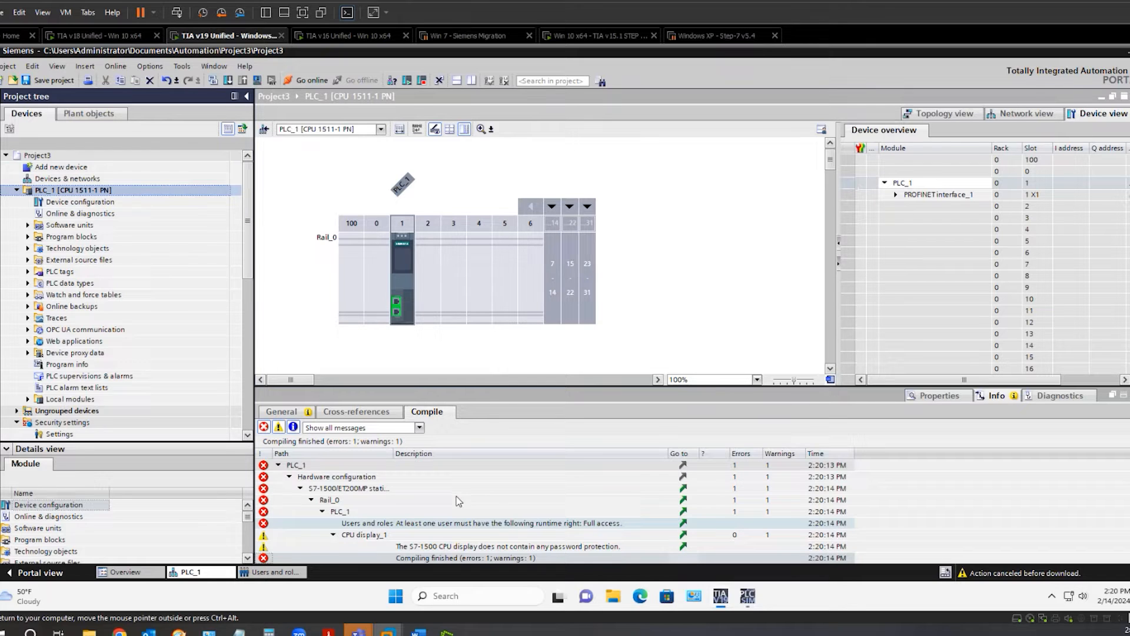
left_click_drag(249, 217, 248, 258)
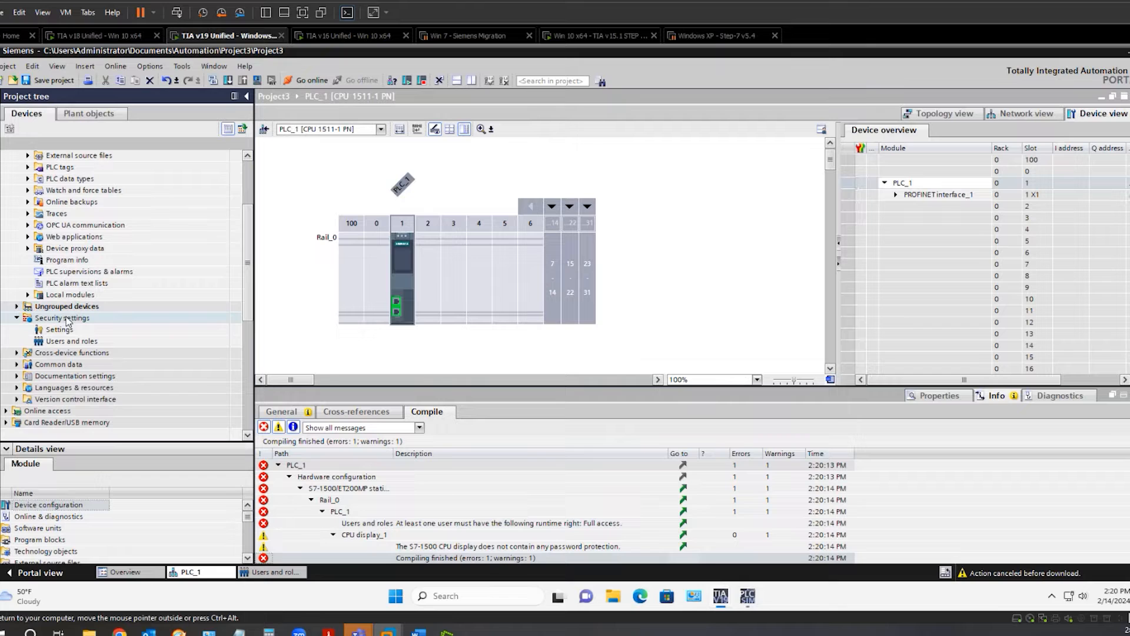
- In Users and roles, create a new local user and rename it Joe_EandM
double_click(75, 341)
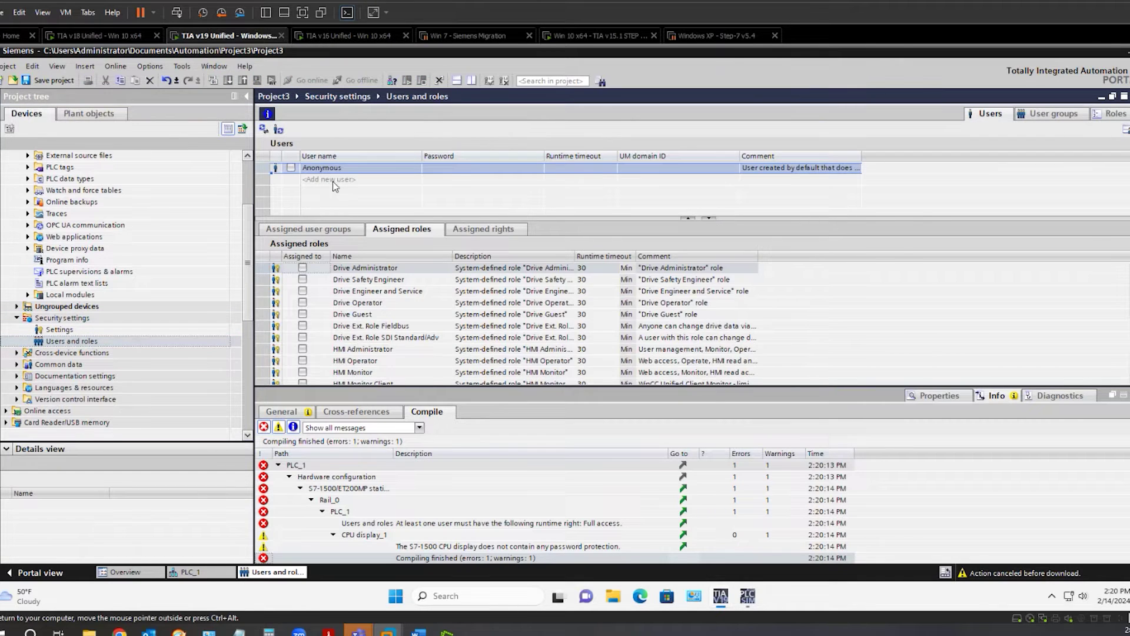
left_click(333, 180)
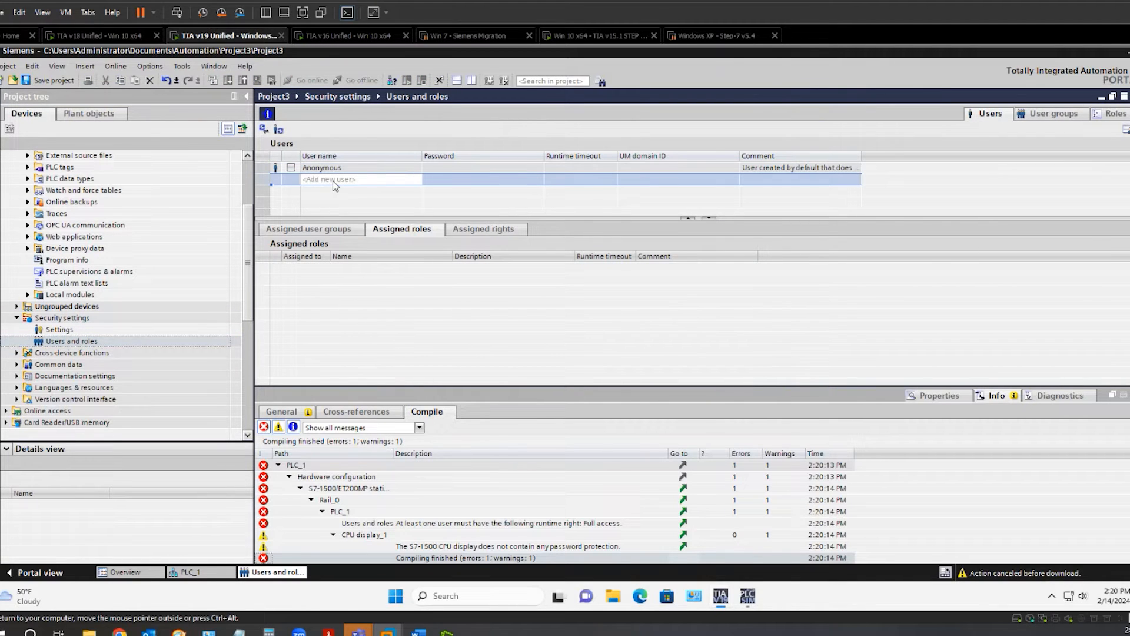
left_click(333, 181)
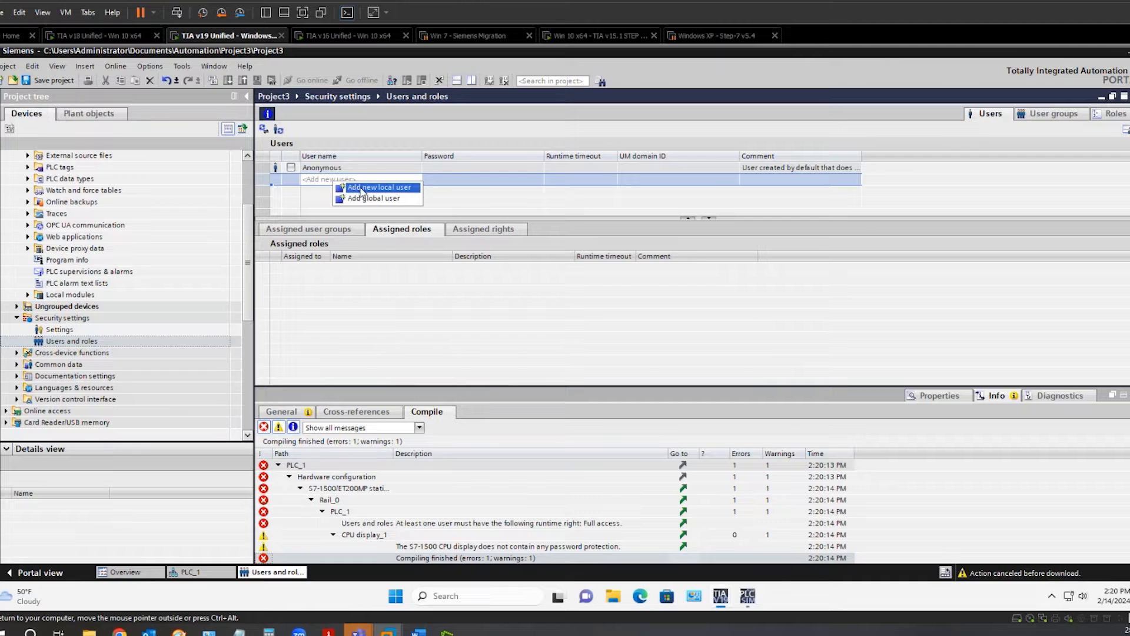
left_click(361, 189)
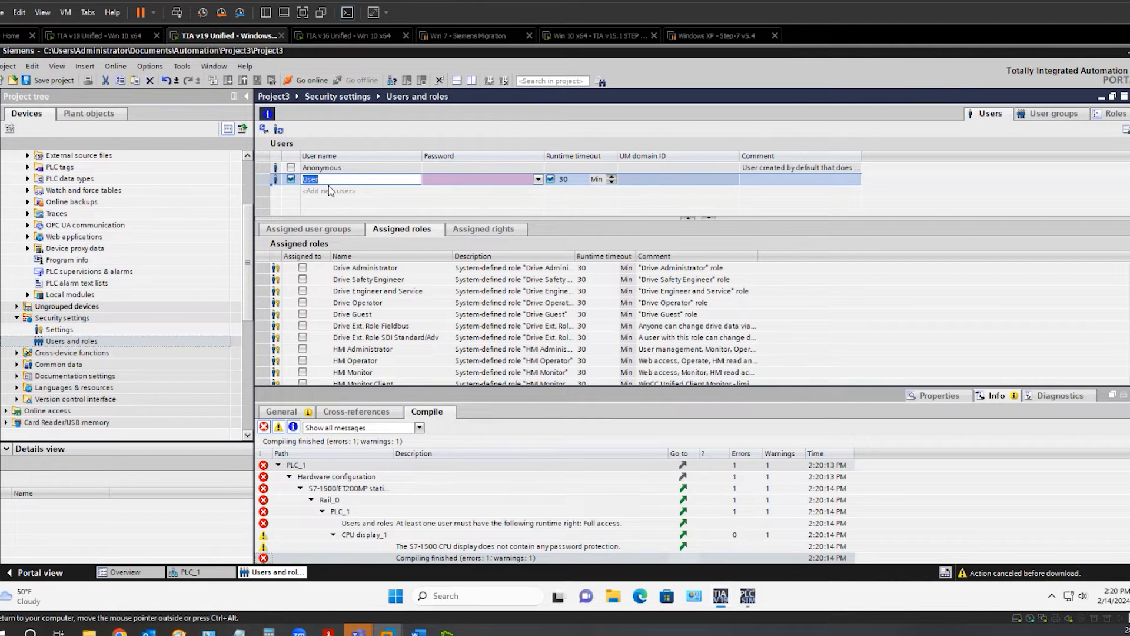
left_click(356, 177)
key("BackSpace")
key("BackSpace")
key("BackSpace")
type("Joe_Ea")
type("ndM")
key("Tab")
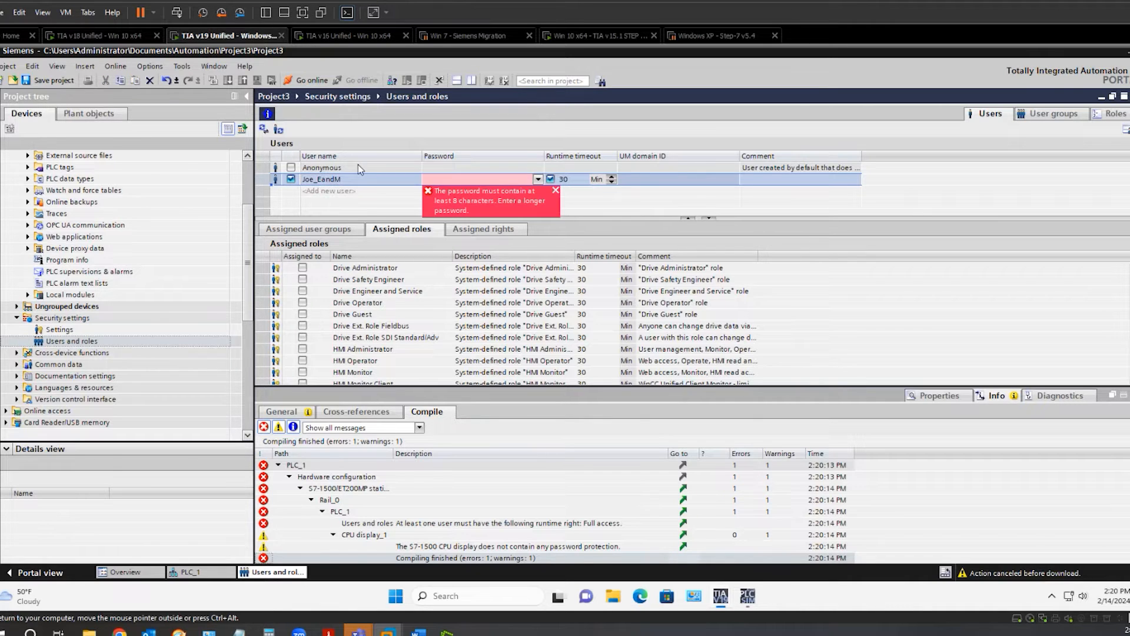
- Enter and confirm Joe_EandM's password of at least eight characters
left_click(538, 180)
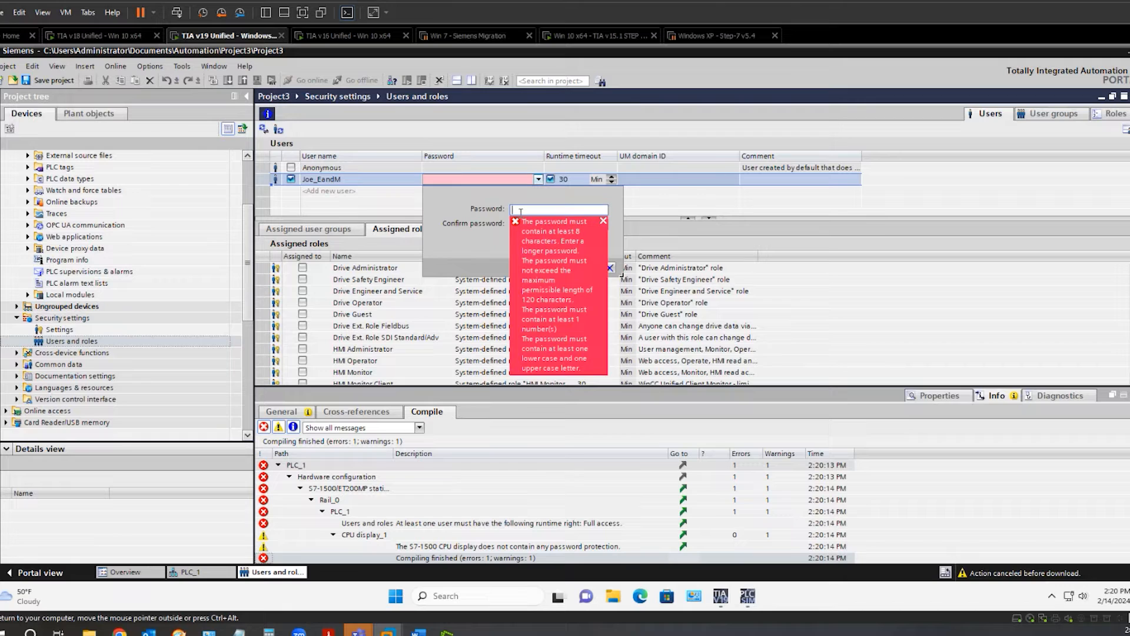
type("*")
type("*")
key("Tab")
type("*")
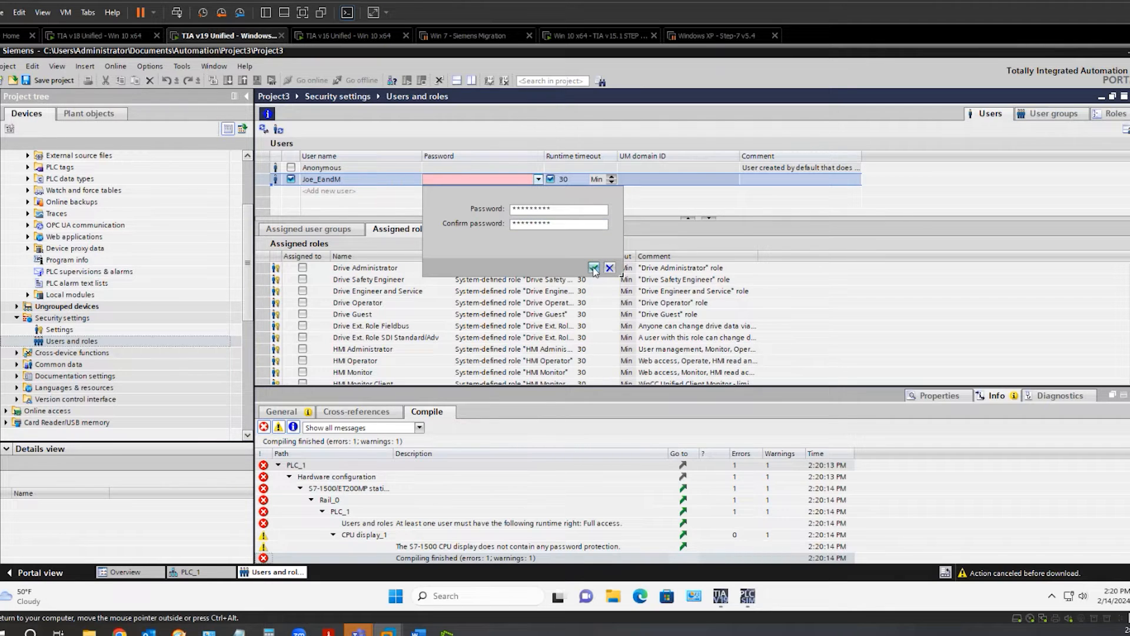
left_click(593, 268)
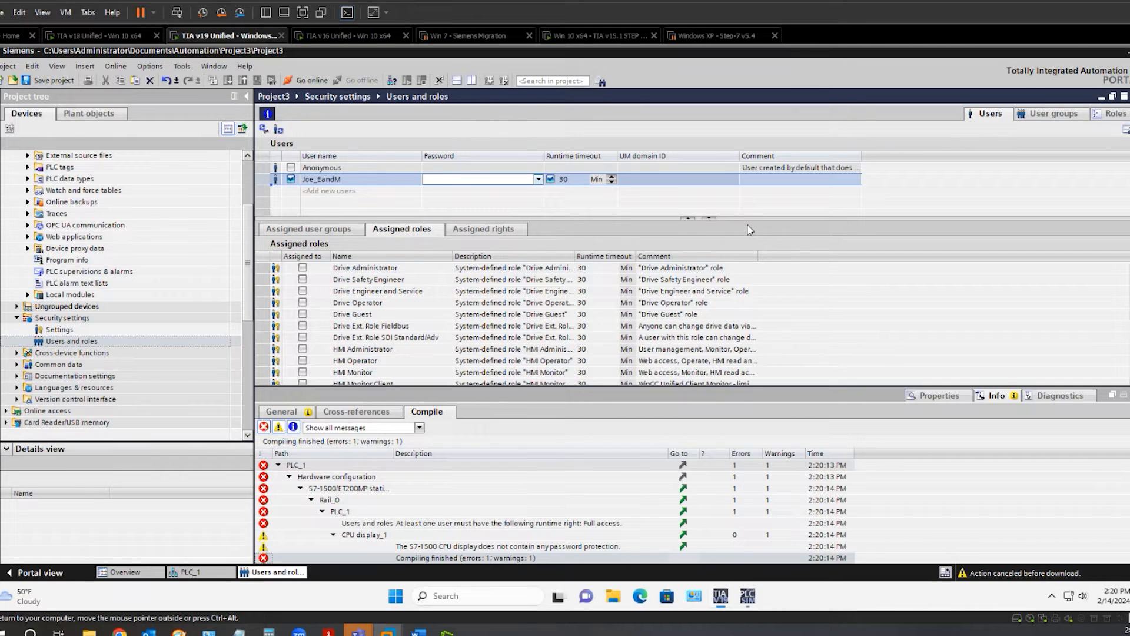
- In Roles, create a user-defined role named PLC_Full_Access
left_click(1115, 114)
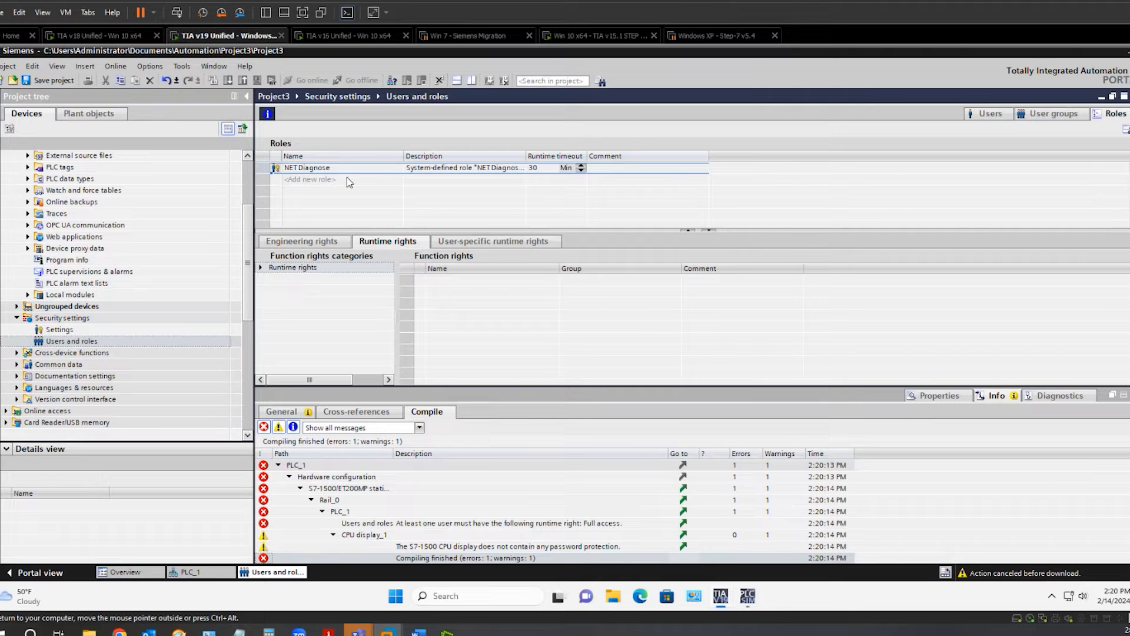
double_click(312, 181)
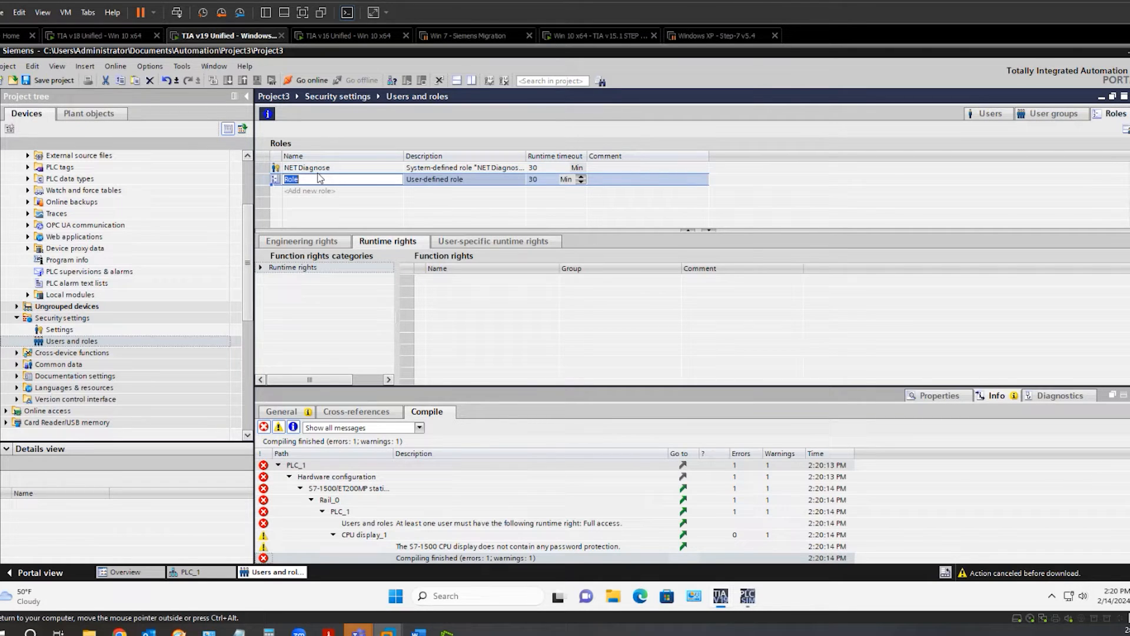
type("PLC_F")
type("ull_A")
type("ccess")
key("Return")
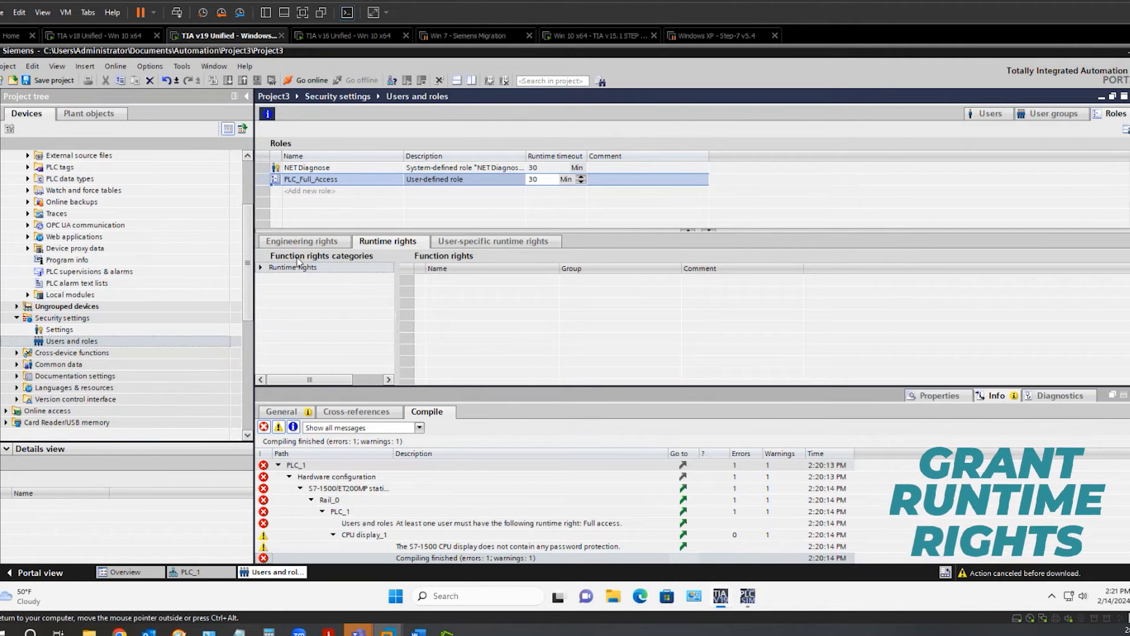
- Under Runtime rights > S7-1500 V3.1 > PLC_1, grant the role Full access
left_click(261, 269)
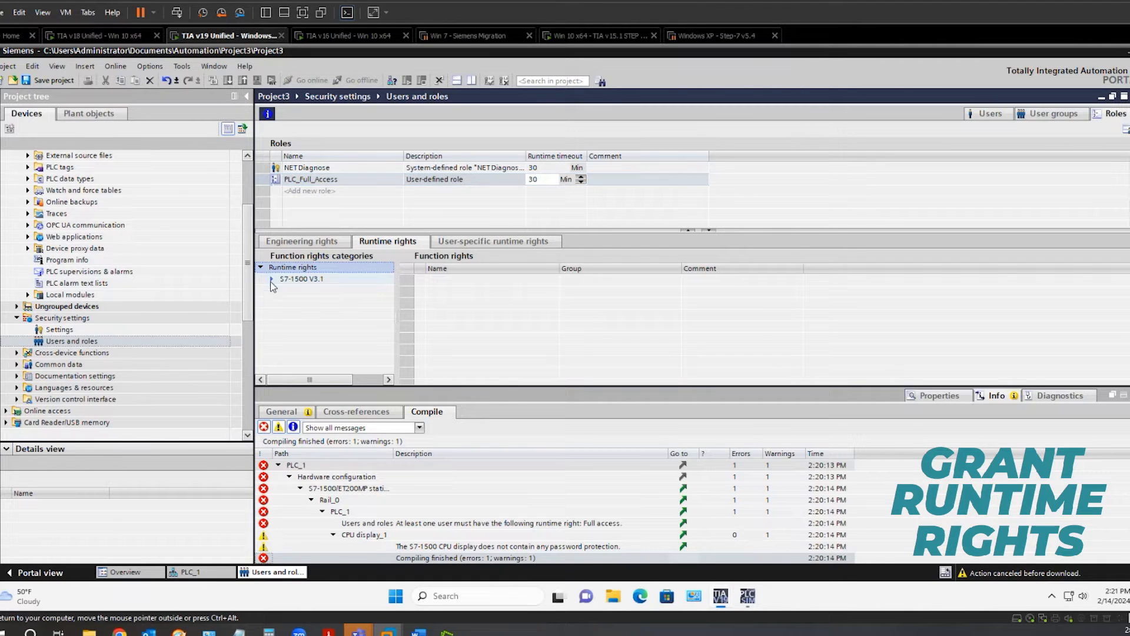
left_click(272, 280)
left_click(299, 294)
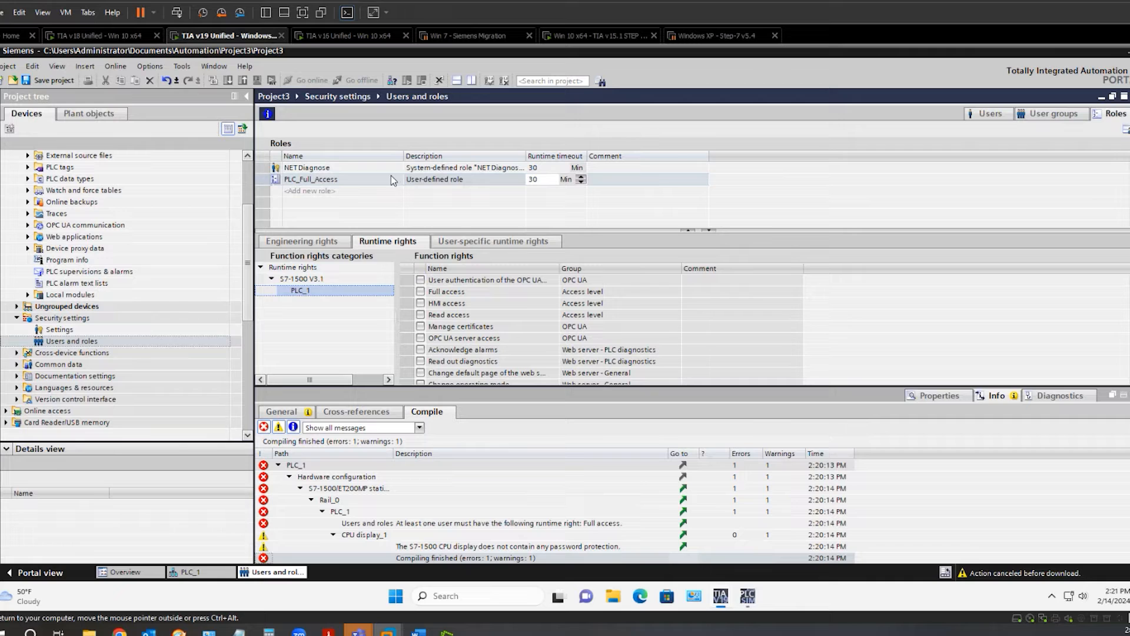
left_click(420, 293)
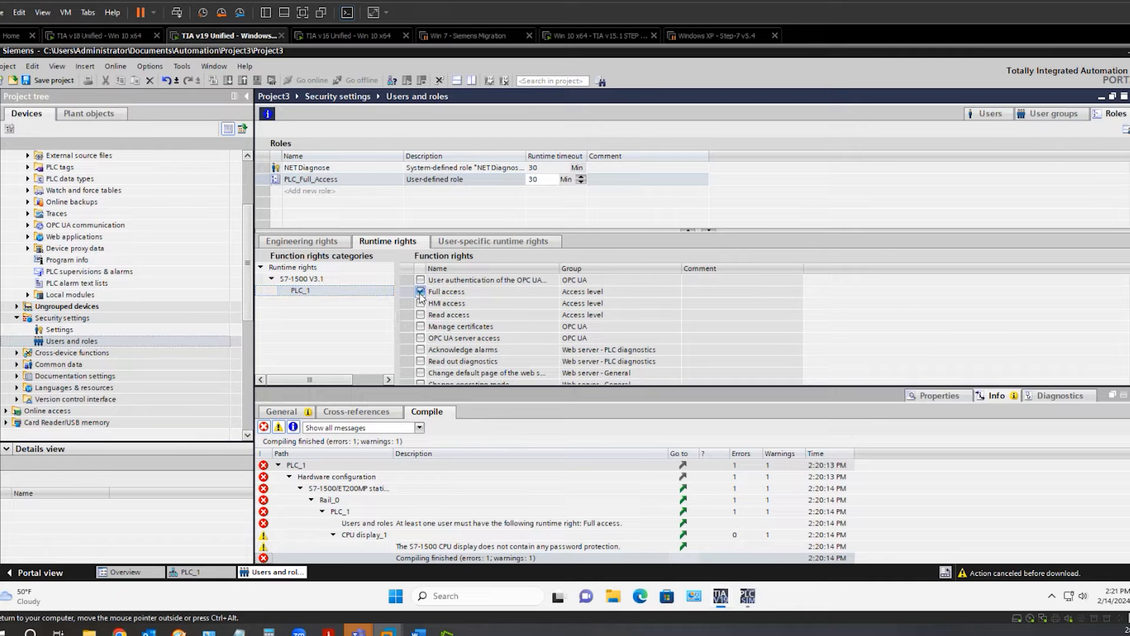
- Tick PLC_Full_Access in Joe_EandM's assigned roles, then select PLC_1 in the tree
left_click(993, 116)
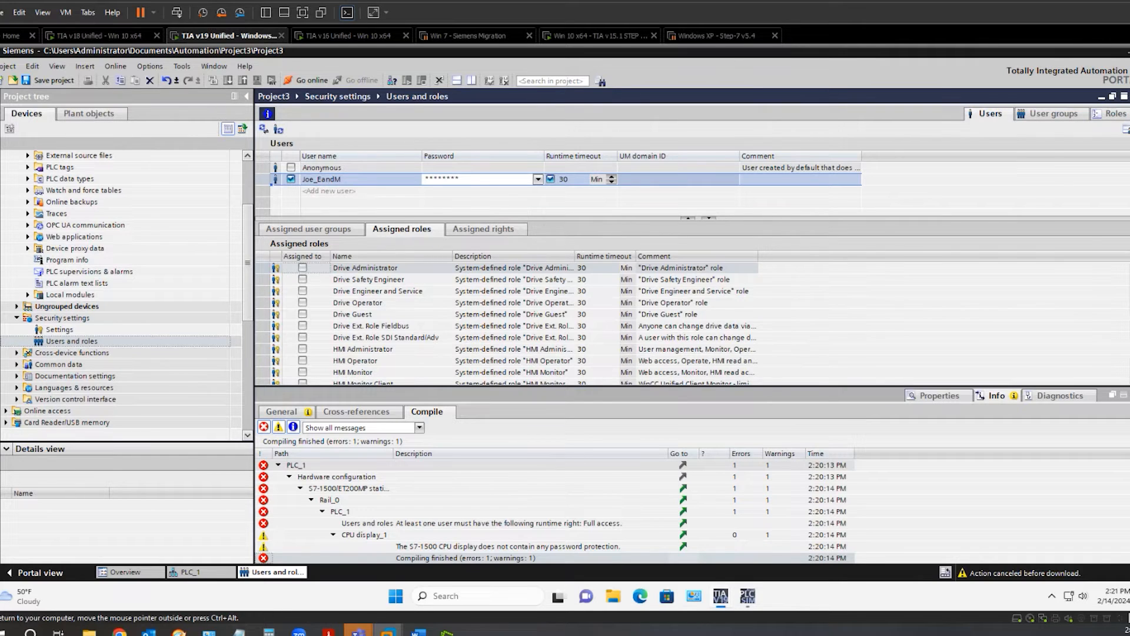
scroll(989, 303, "down", 3)
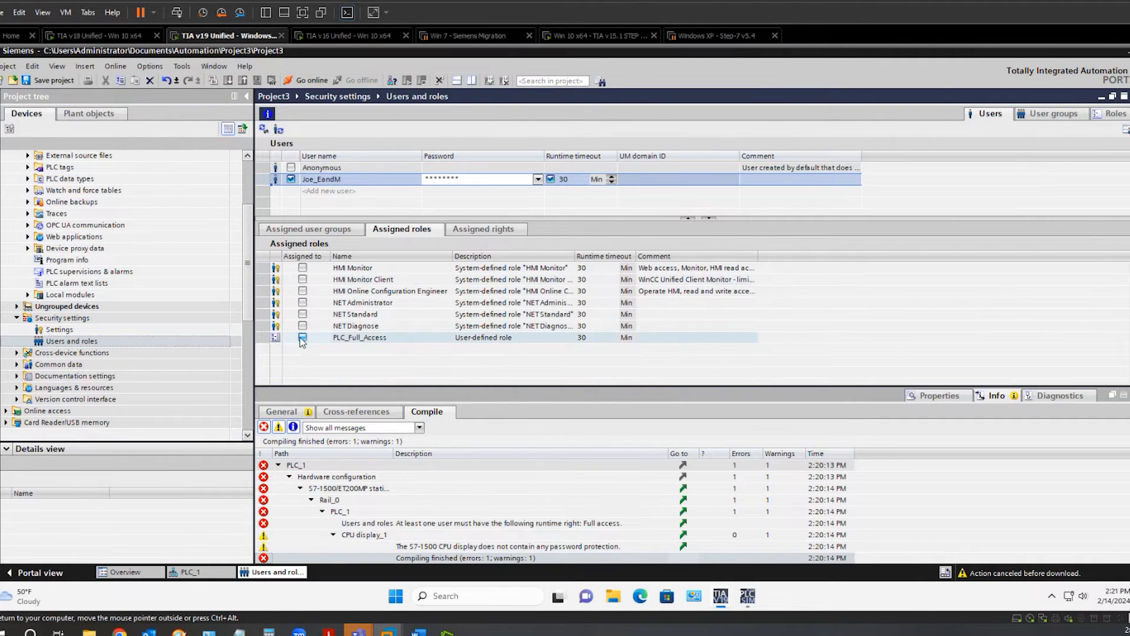
left_click(303, 339)
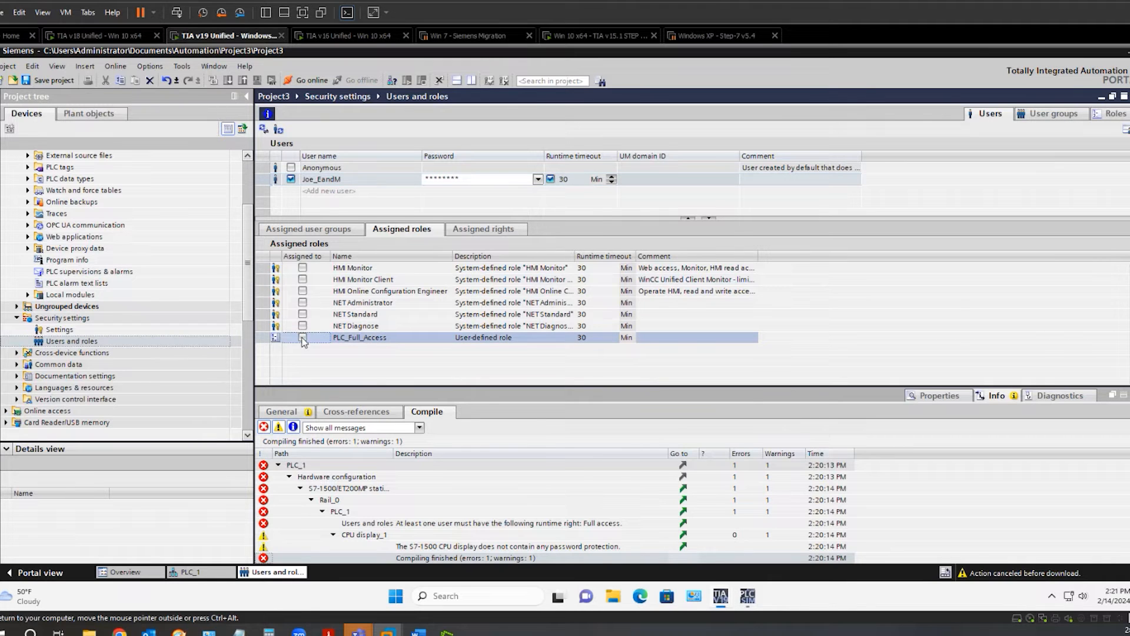
scroll(244, 180, "up", 1)
scroll(244, 179, "up", 3)
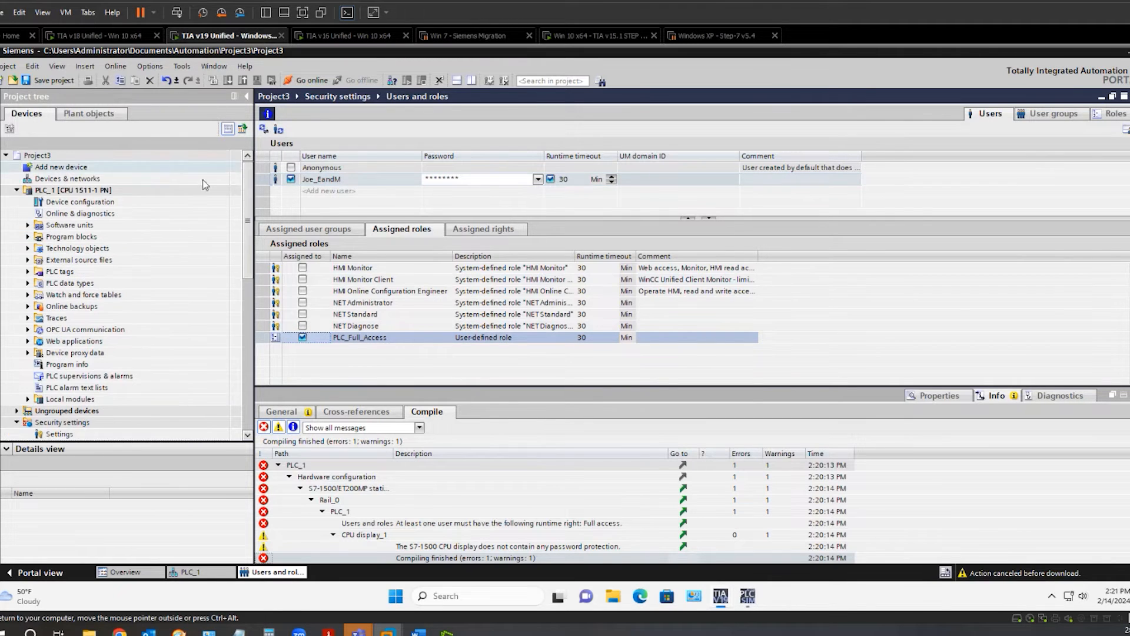
left_click(88, 190)
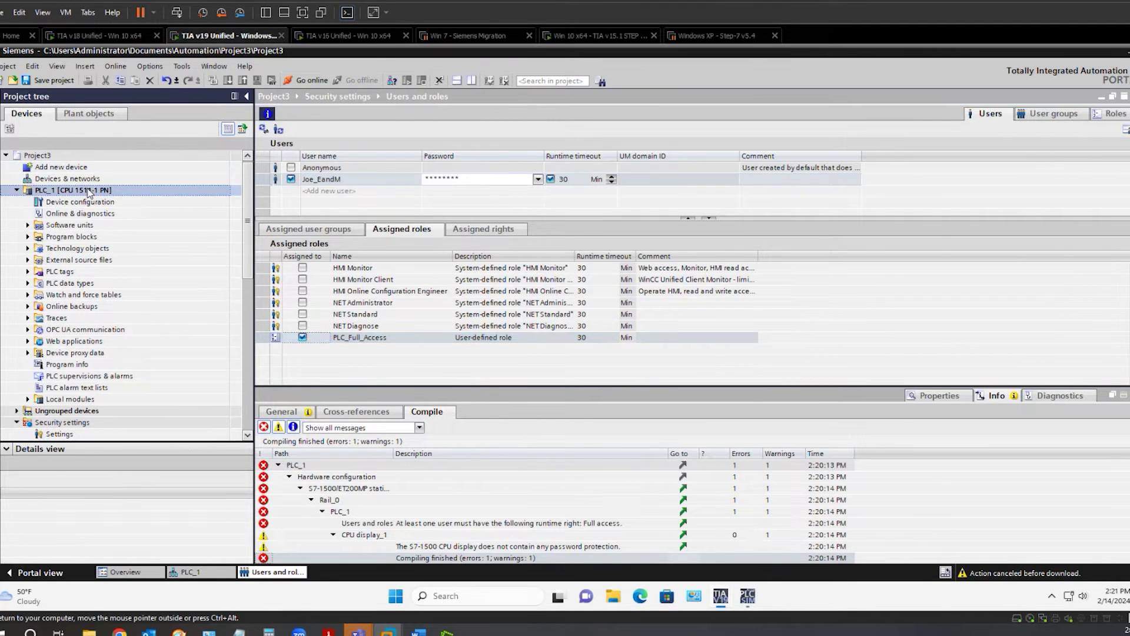
- Recompile PLC_1 to 0 errors and select it as the download target
left_click(213, 80)
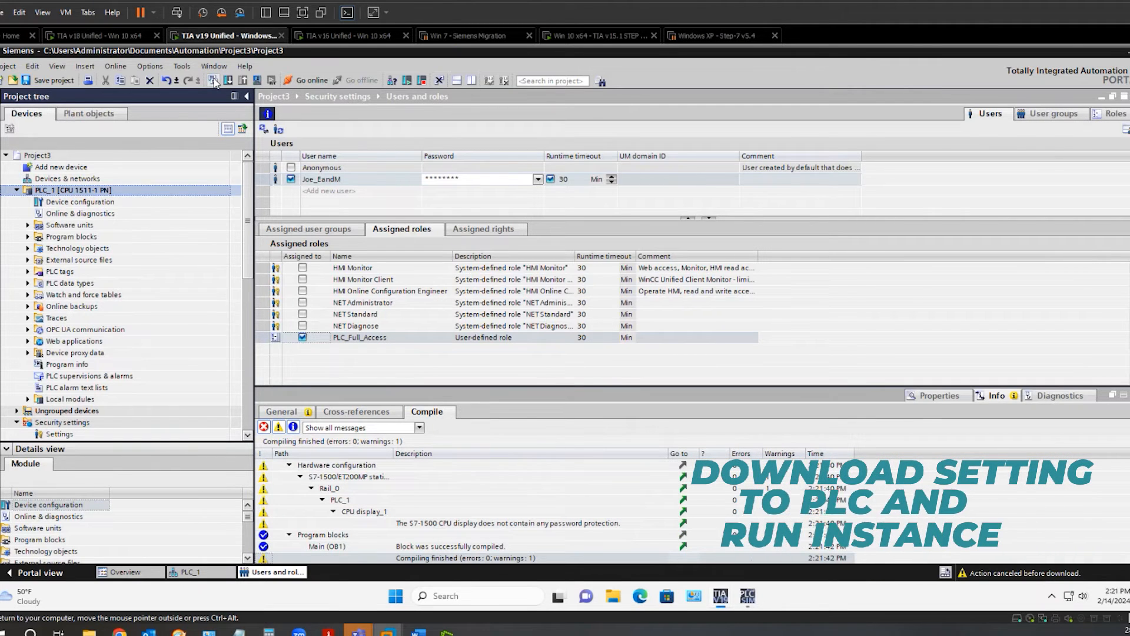
left_click(75, 190)
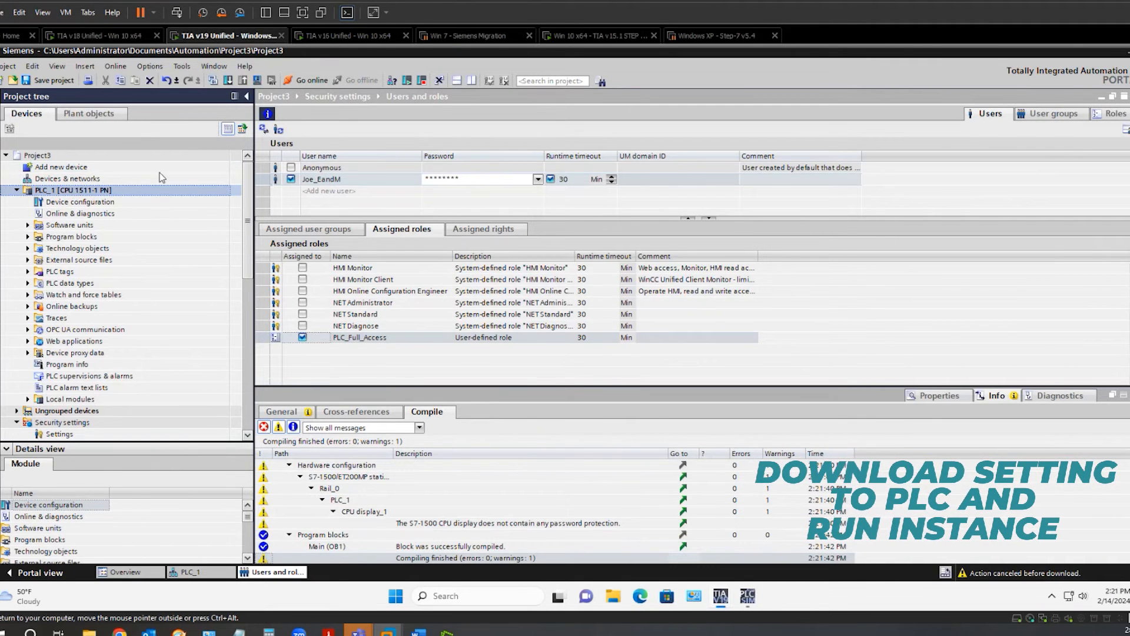
- Start Download to device and trust the simulated PLC's certificate to connect
left_click(228, 81)
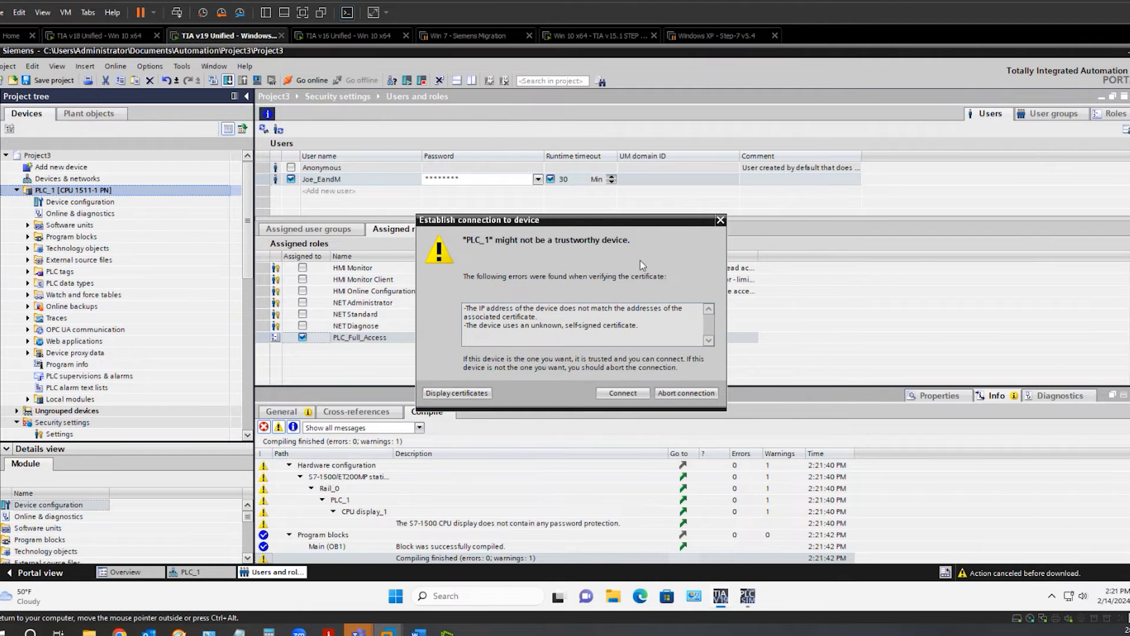
left_click(623, 395)
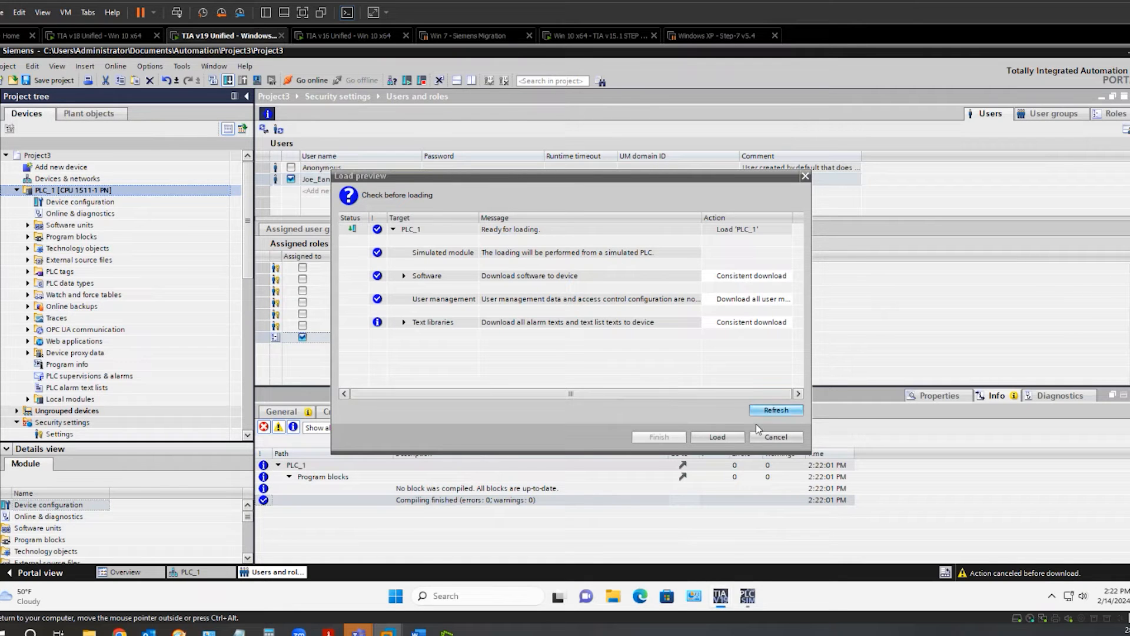
- Load the configuration with the Start module action and finish the download
left_click(718, 437)
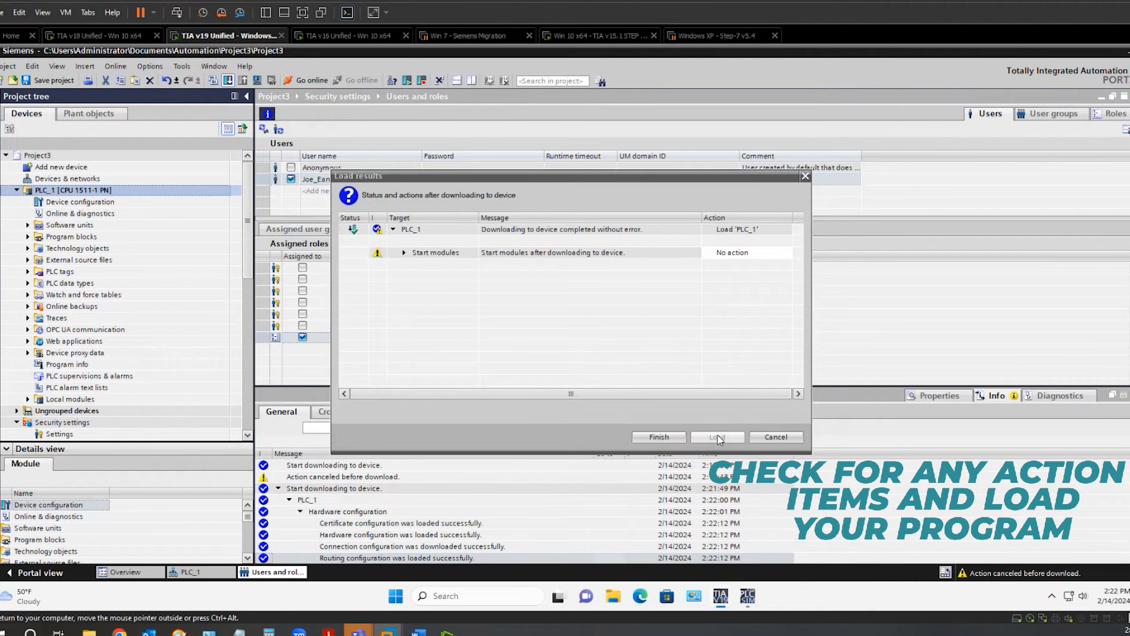
left_click(755, 252)
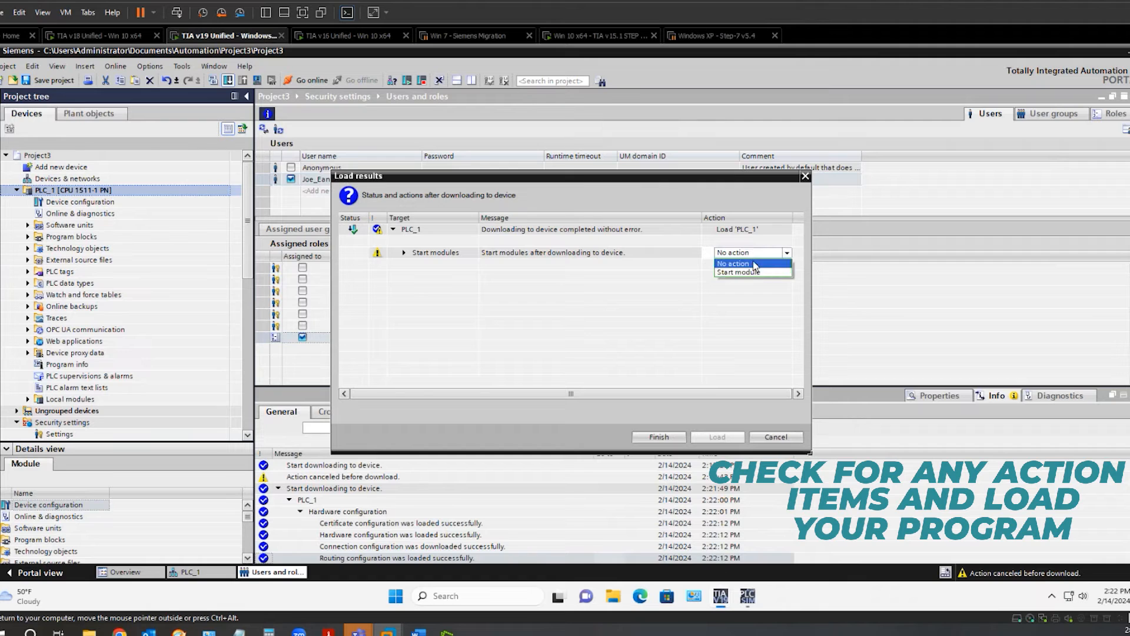
left_click(753, 273)
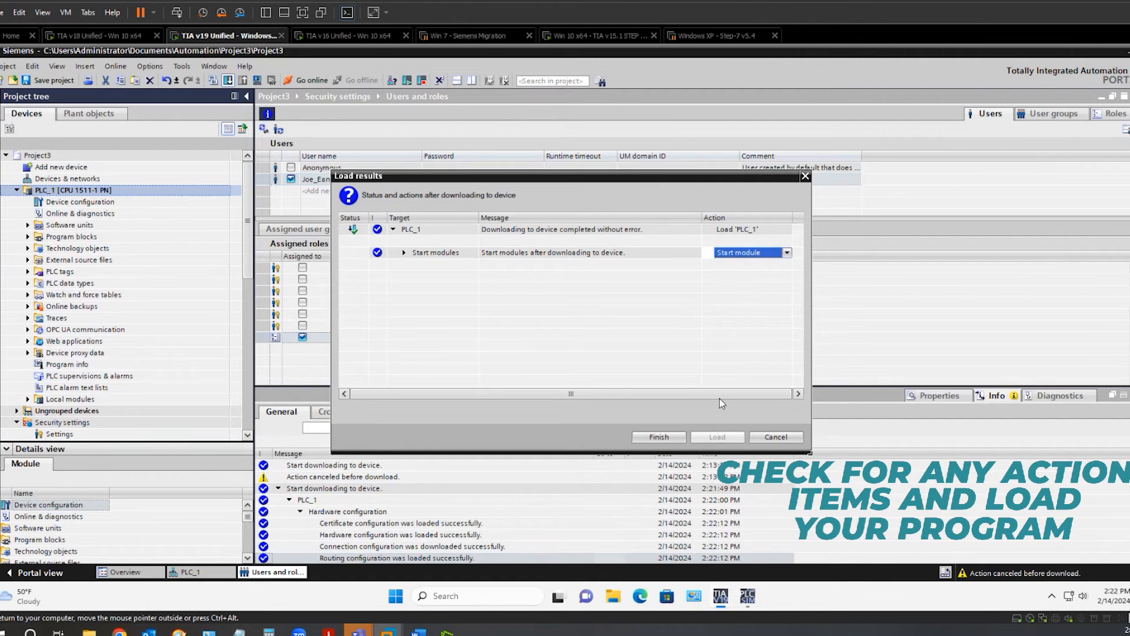
left_click(665, 437)
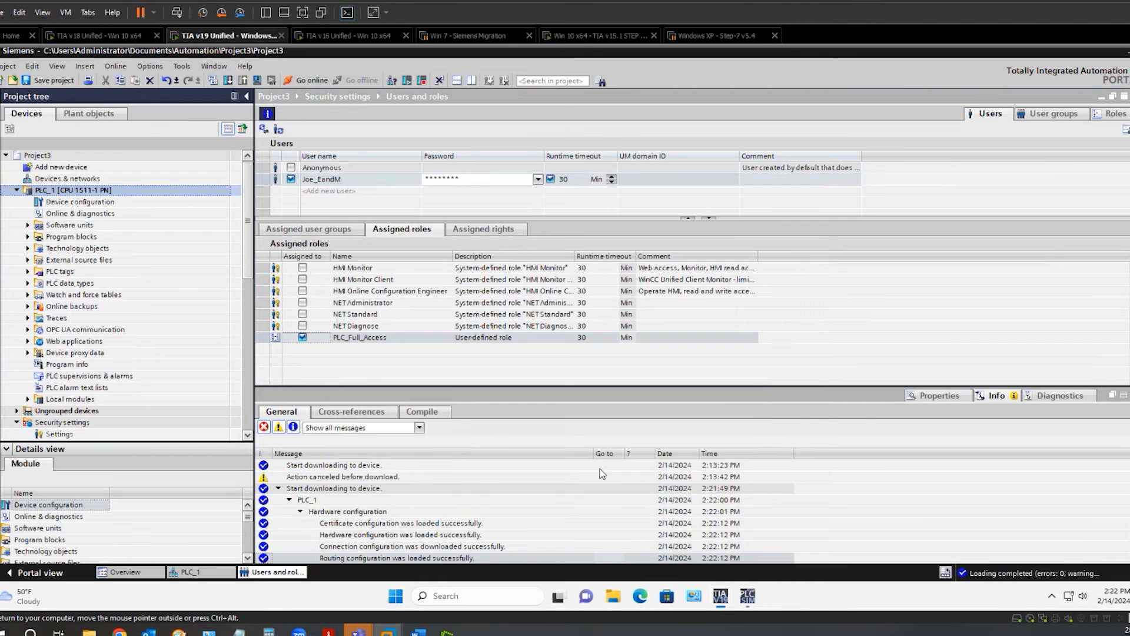
left_click(747, 597)
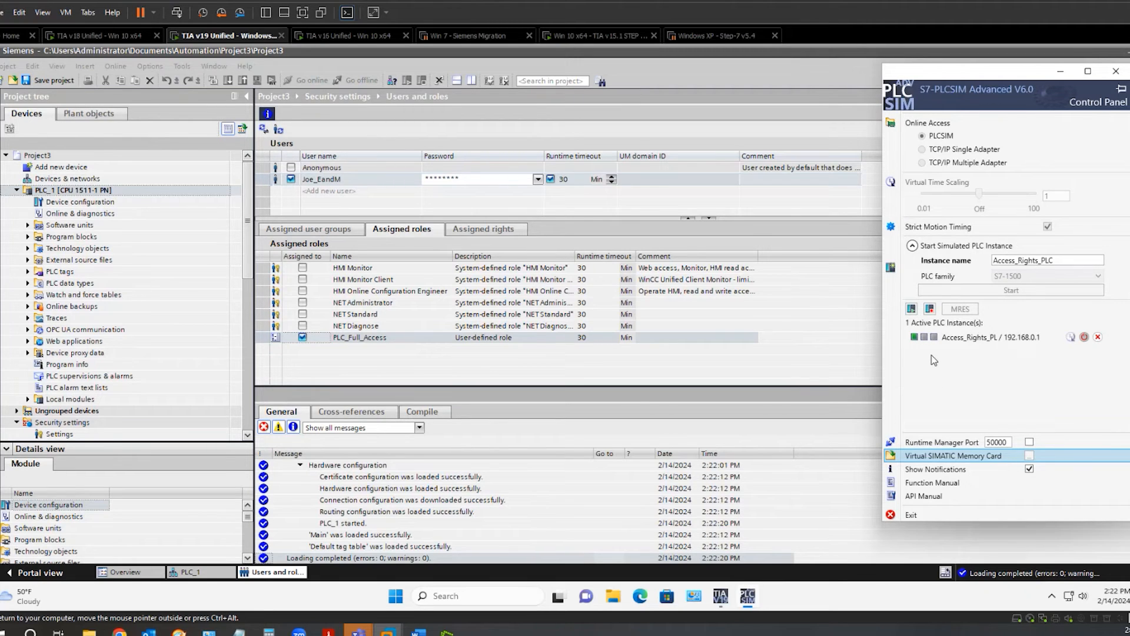
left_click(96, 195)
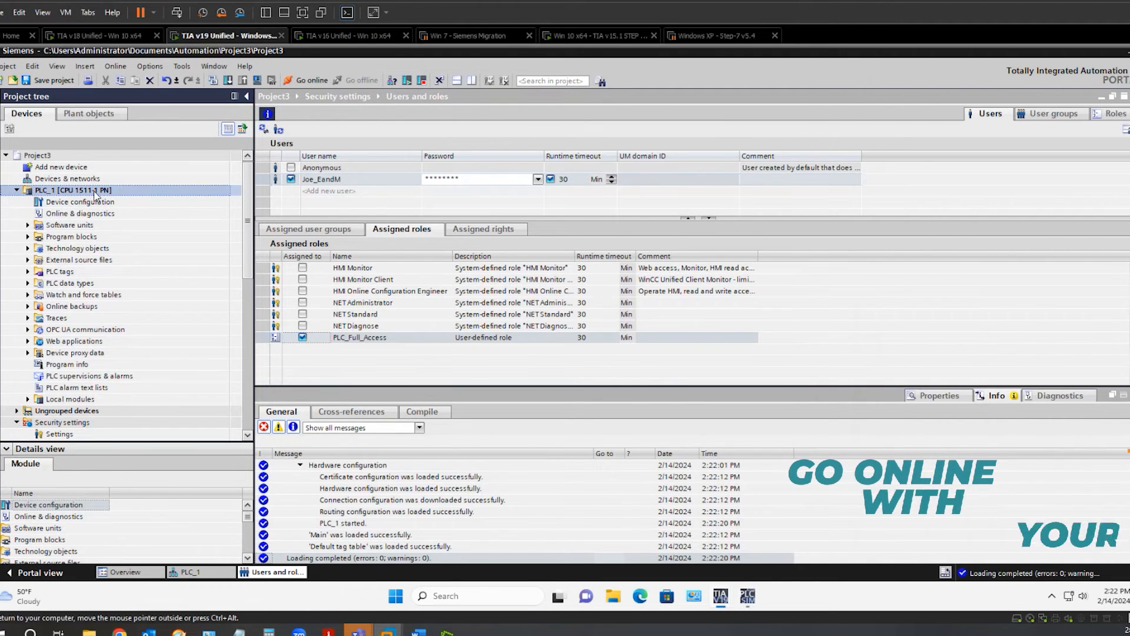
- Go online with PLC_1 as Project user Joe_EandM, submitting credentials once
left_click(312, 80)
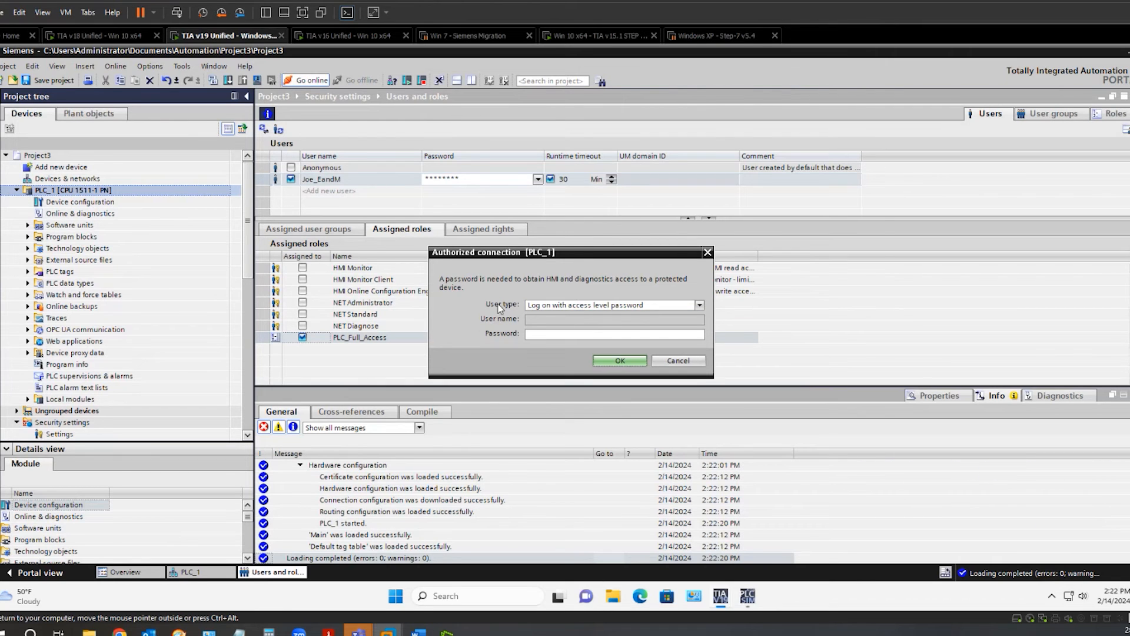
left_click(542, 304)
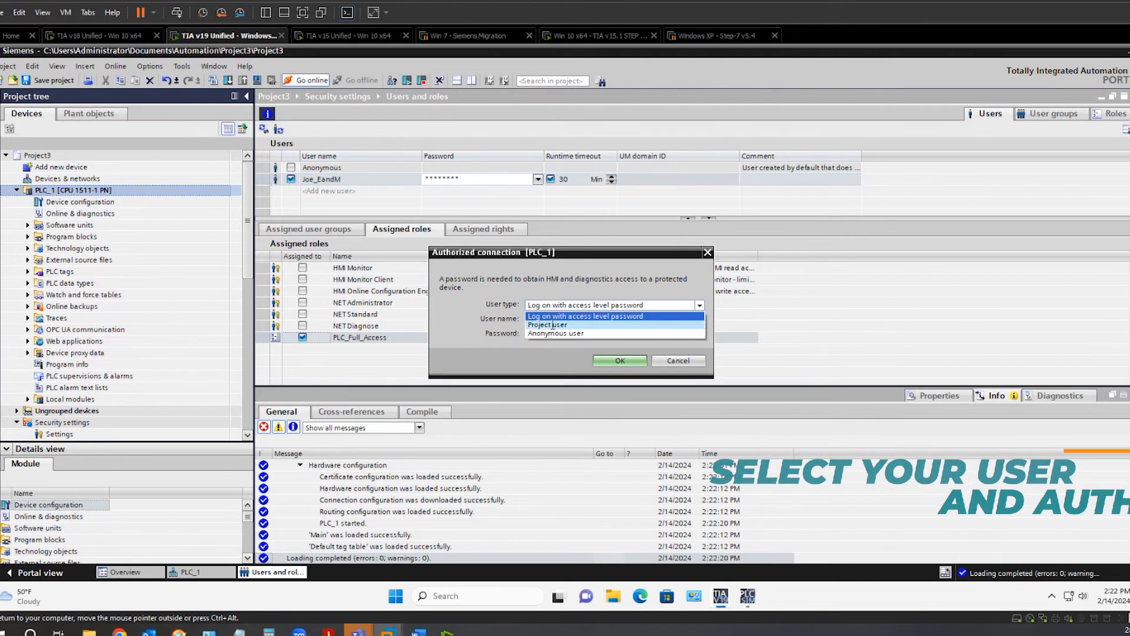
left_click(553, 325)
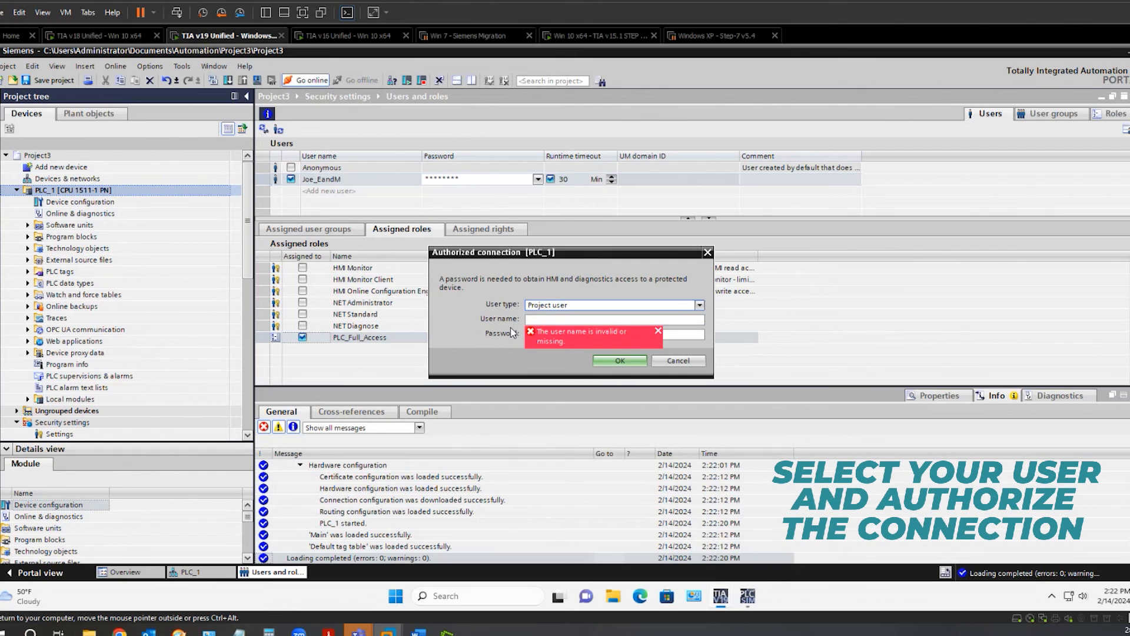
type("Joe_Eand")
type("M")
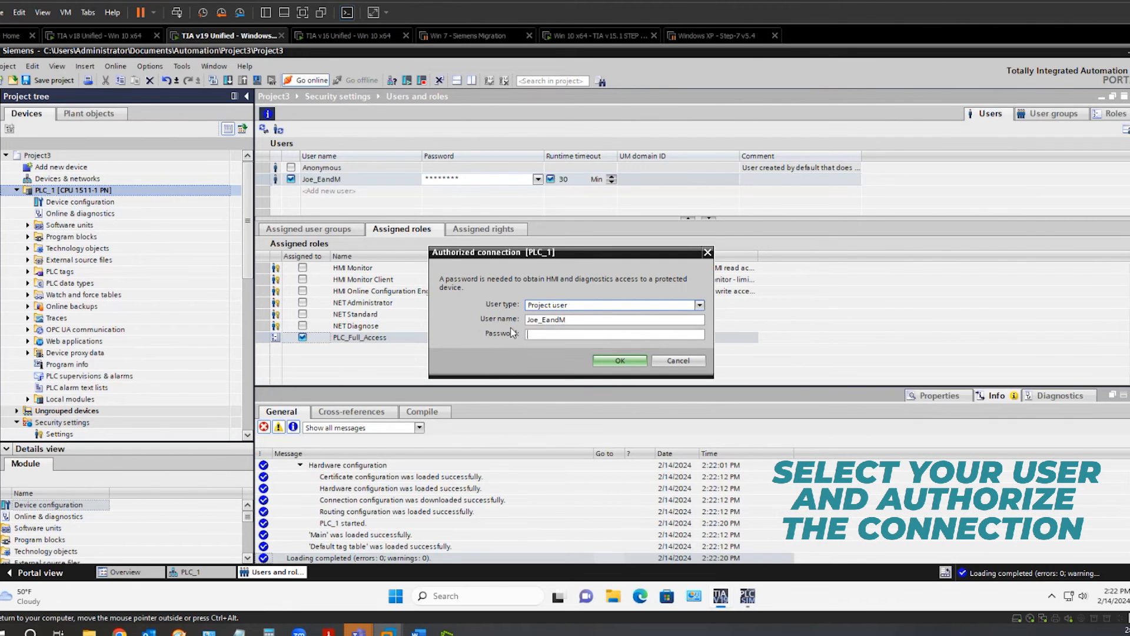
type("*******")
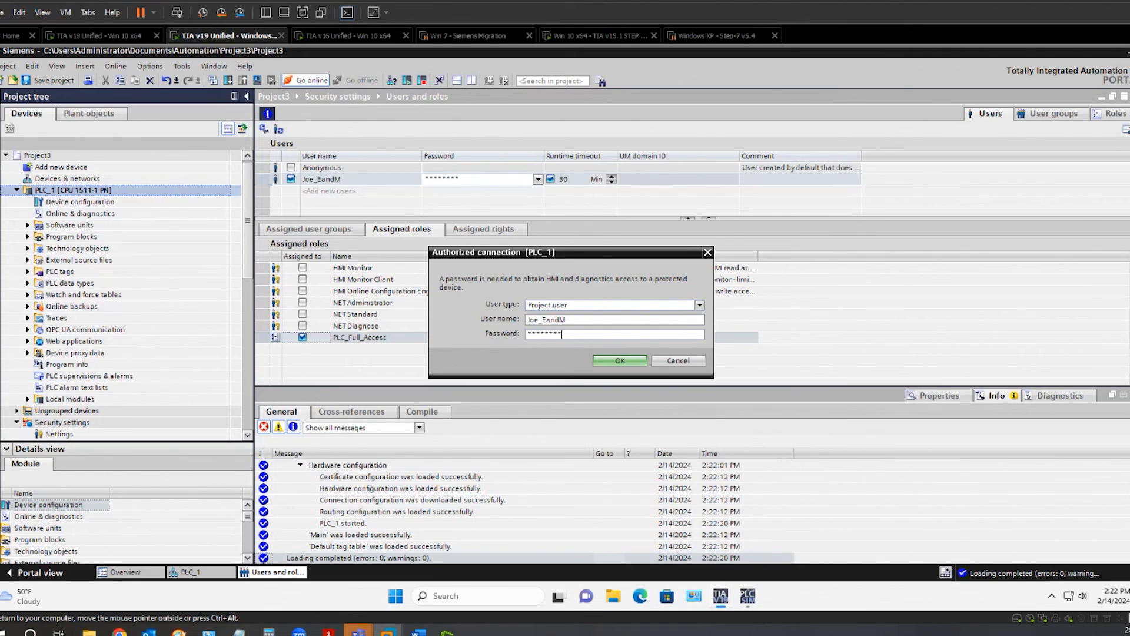
left_click(619, 360)
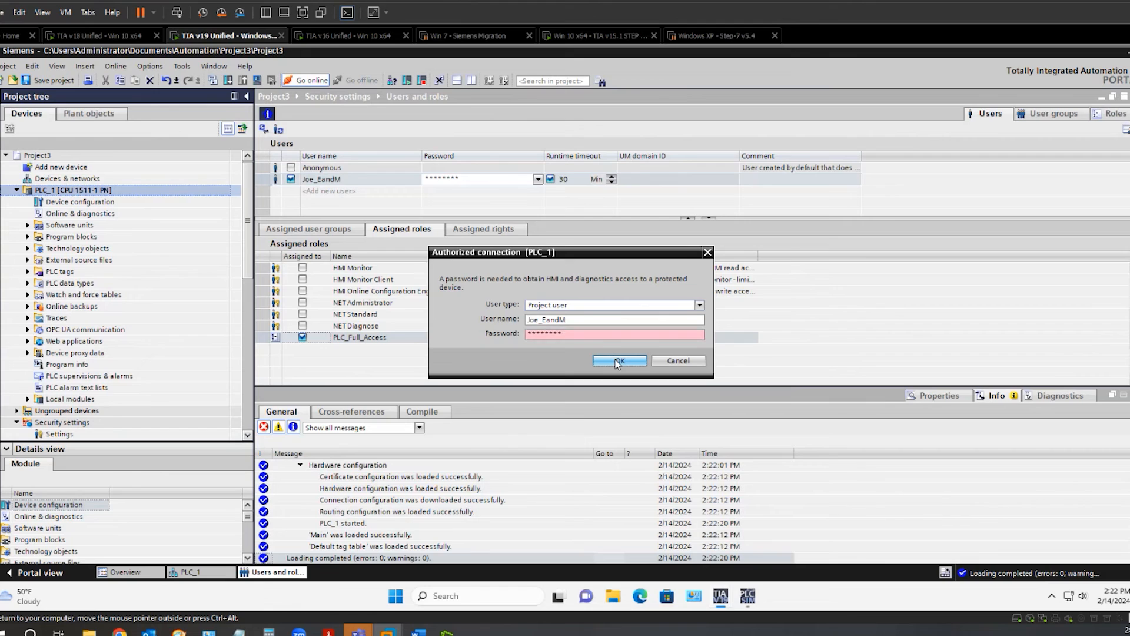
- Re-enter the rejected password and confirm to connect online
key("ctrl+a")
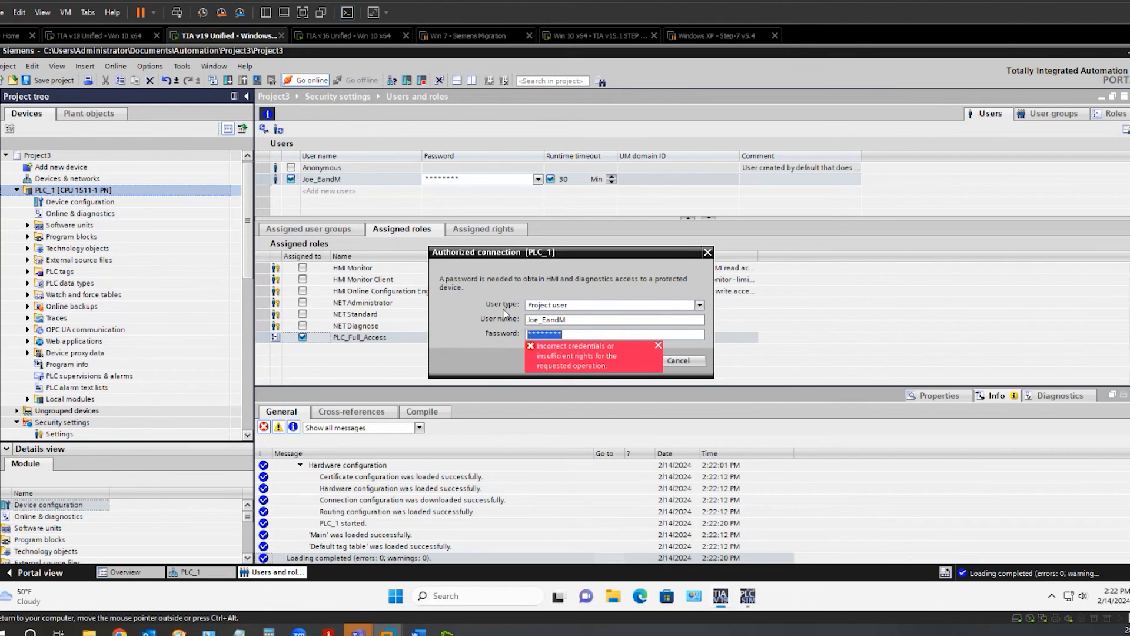
type("****")
type("*")
key("Return")
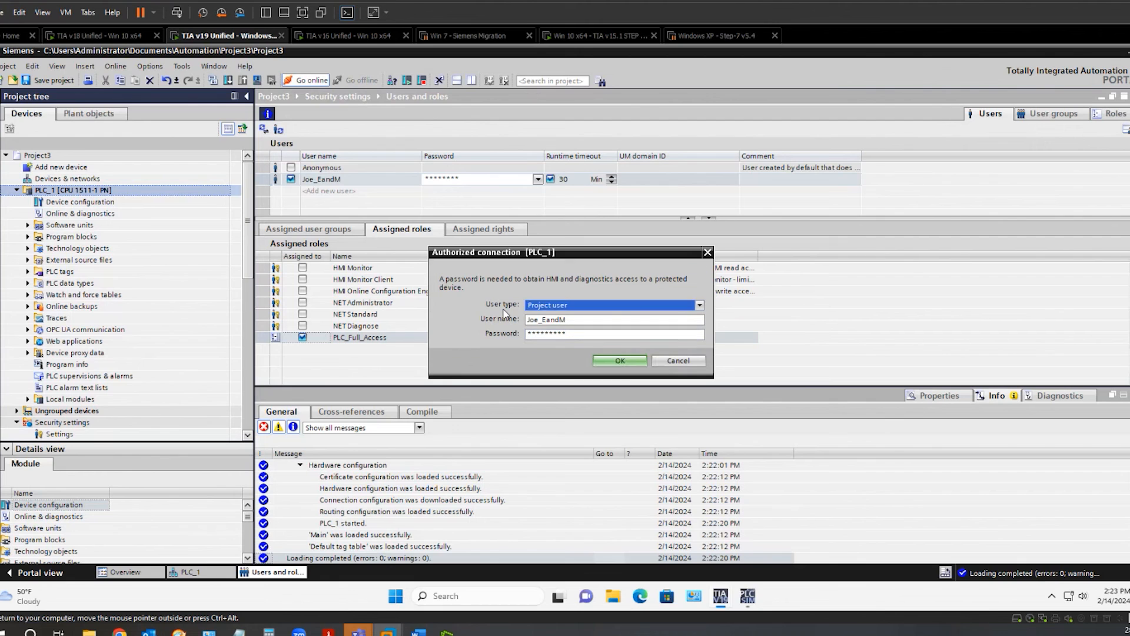
left_click(630, 365)
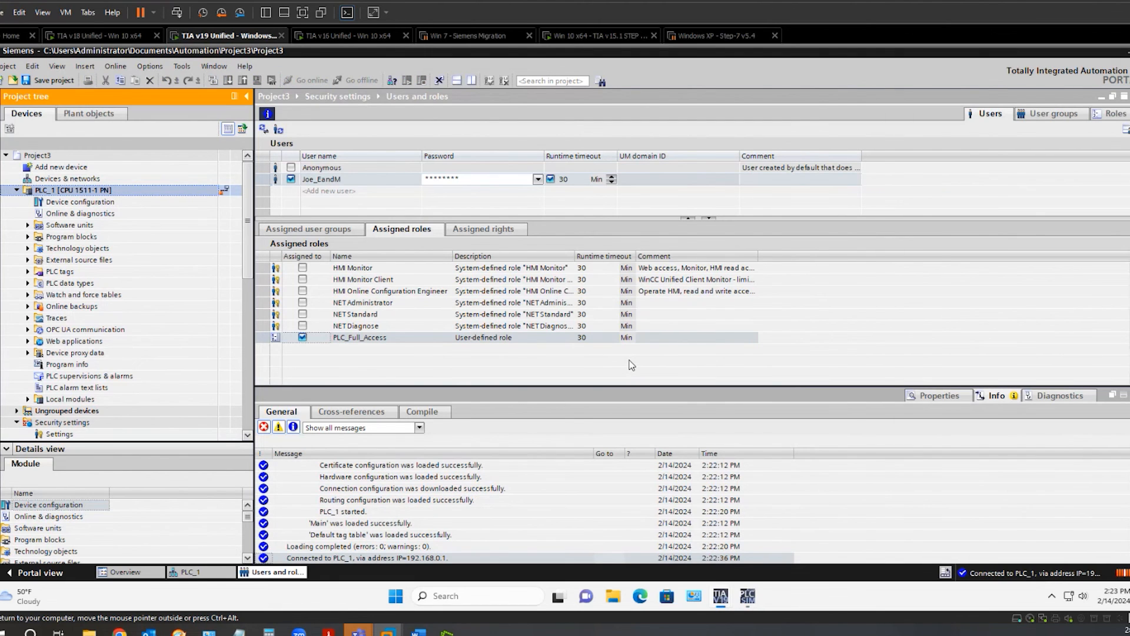